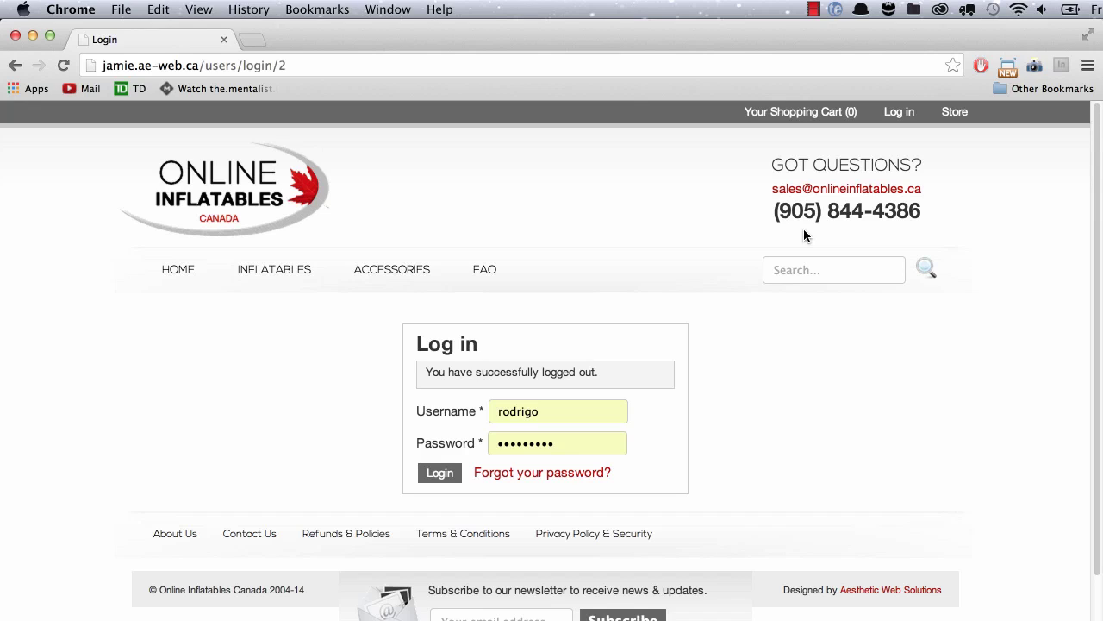
Log in to the admin site with the saved administrator credentials to reach Manage Orders.
left_click(440, 474)
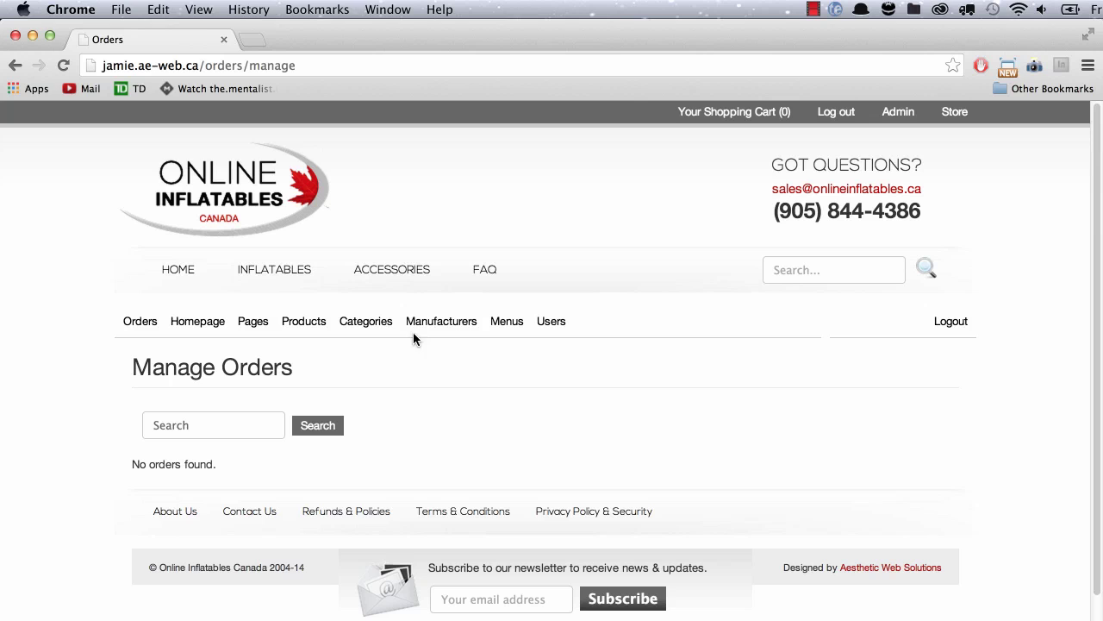
Delete the top account on the Manage Users page, leaving two users.
left_click(559, 326)
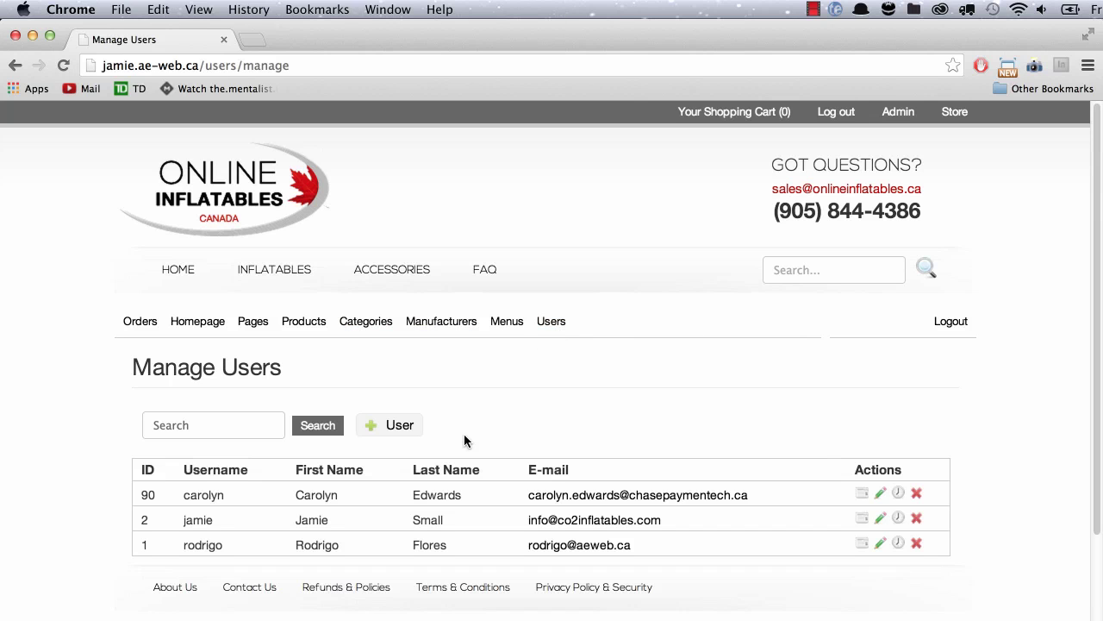
scroll(465, 436, "down", 1)
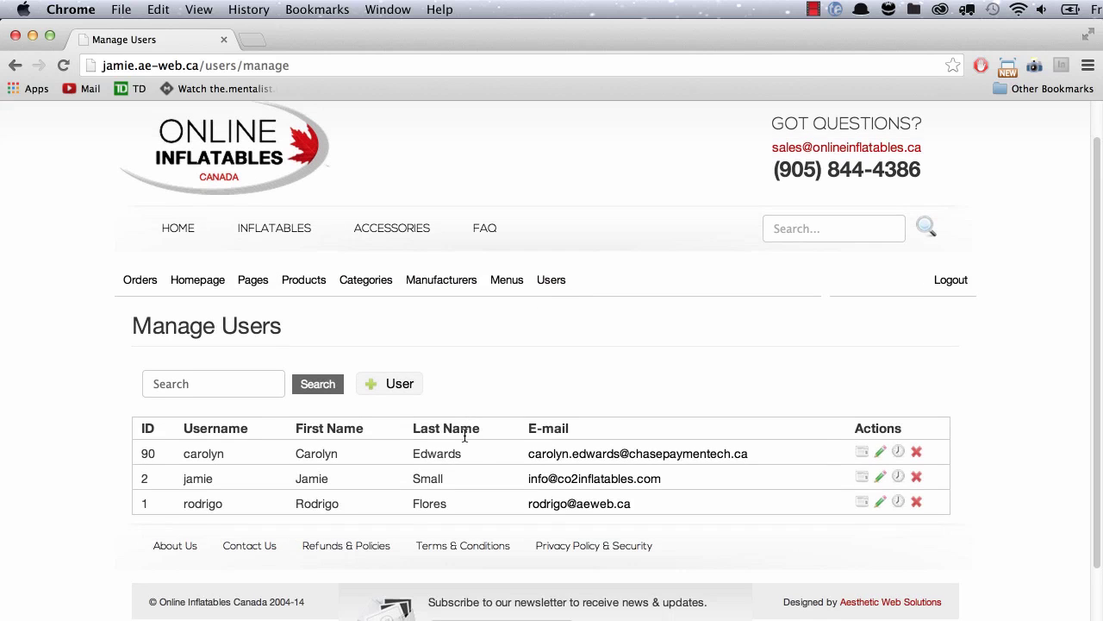
left_click(916, 452)
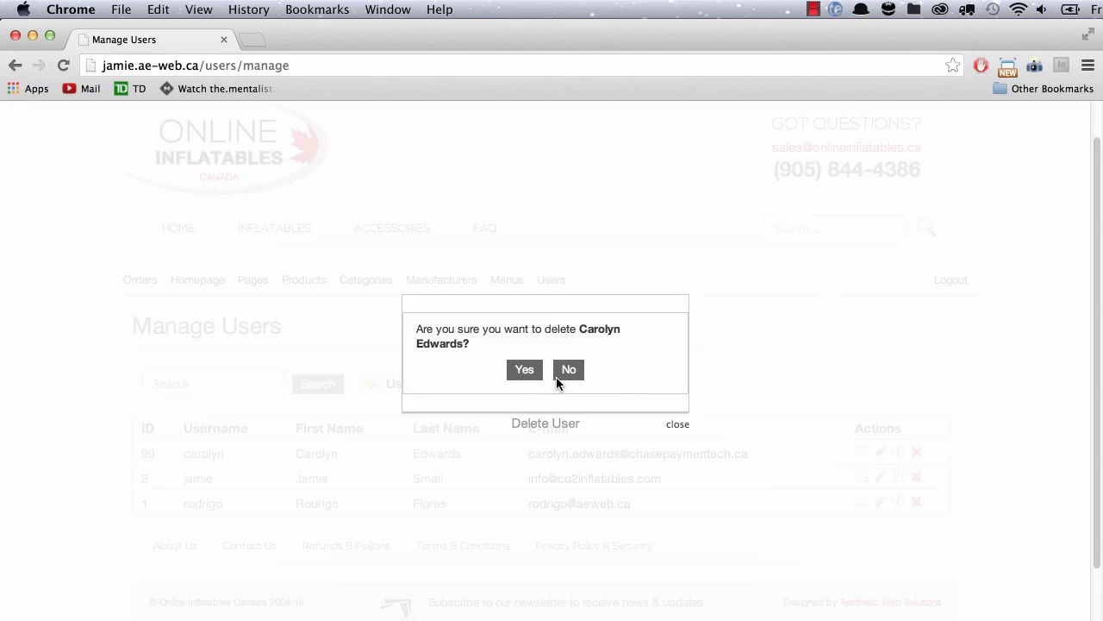
left_click(525, 371)
left_click(536, 369)
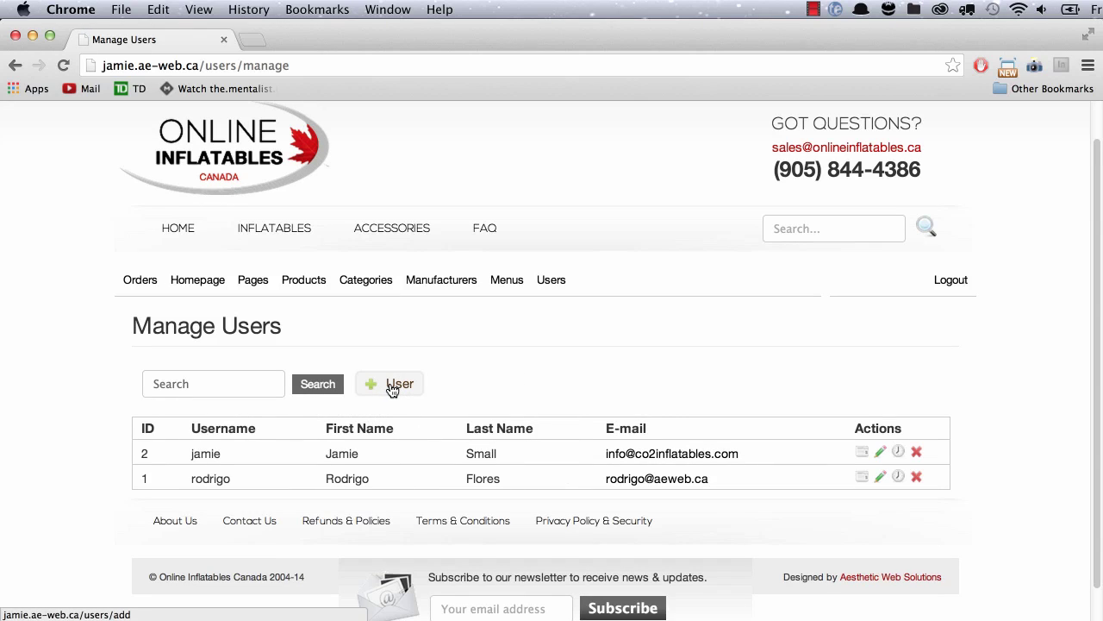
Add a new user with a username, matching password and admin privileges ticked.
left_click(394, 385)
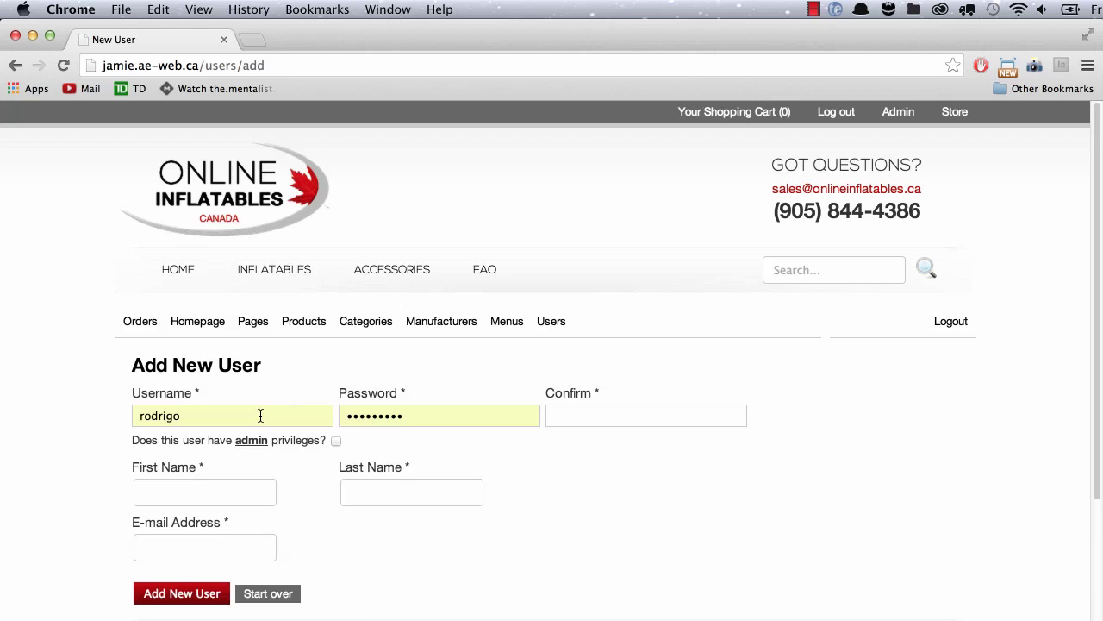
left_click(261, 415)
type("carolyn")
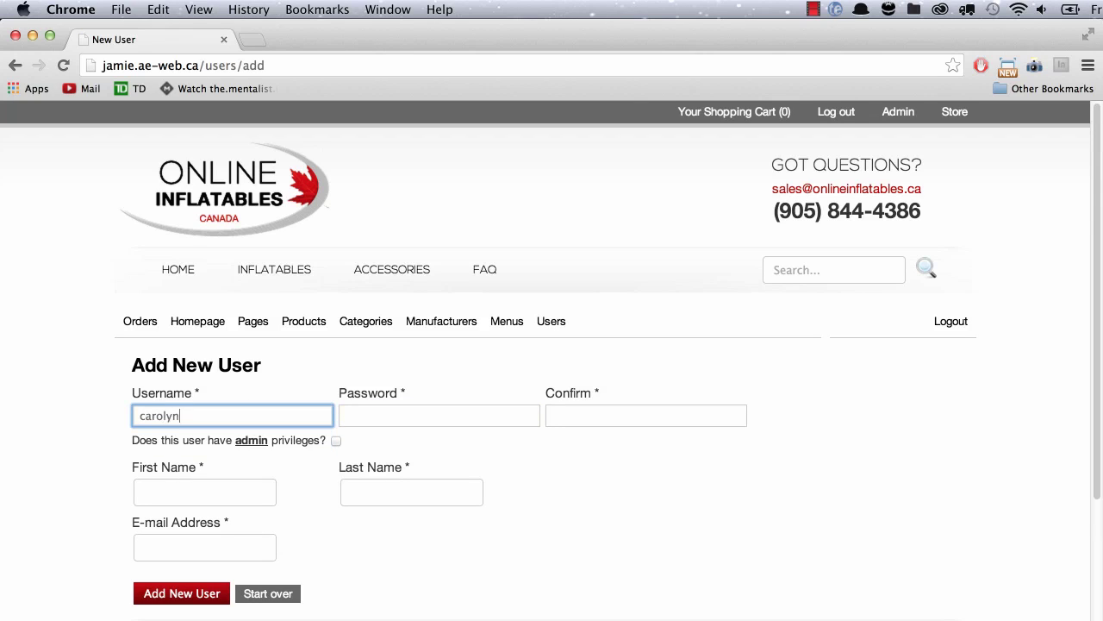
key("Tab")
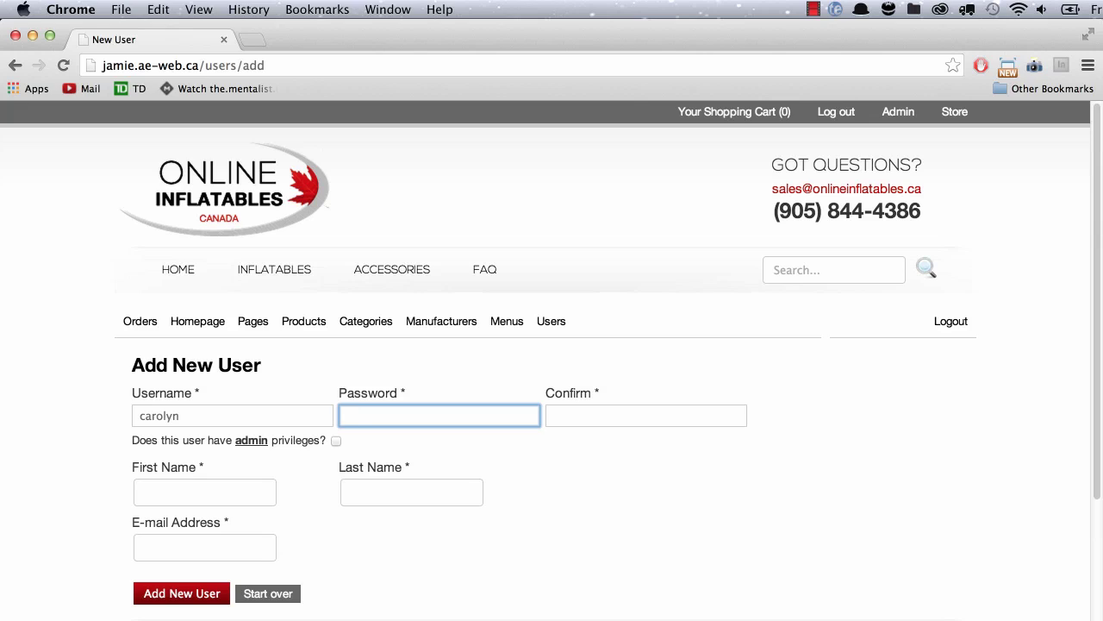
type("•••••••••")
key("Tab")
type("•")
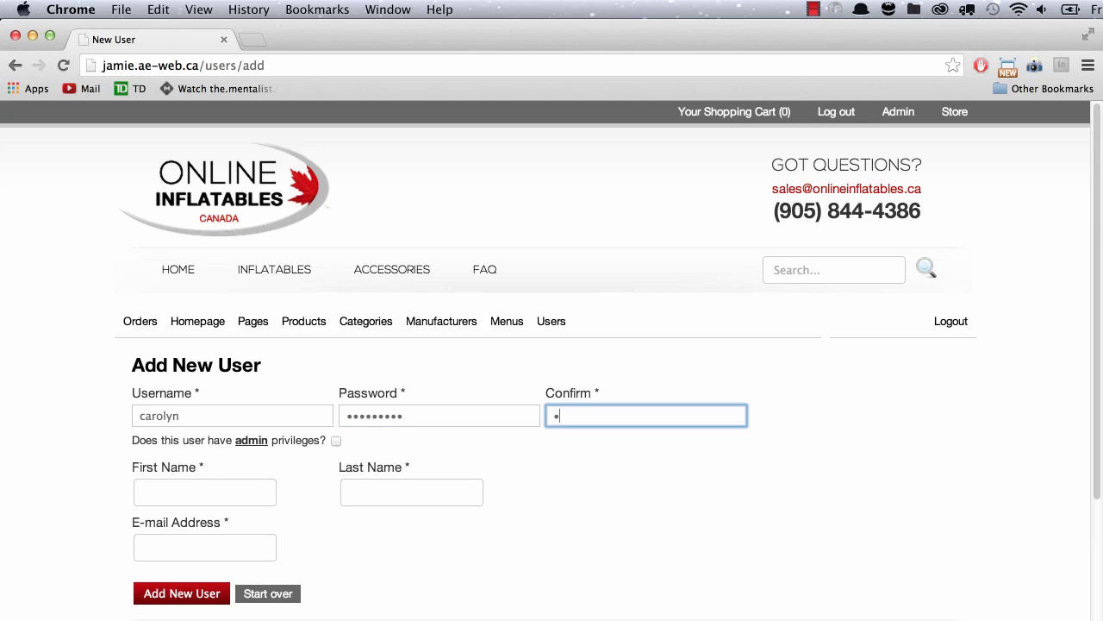
type("••••••••")
key("Tab")
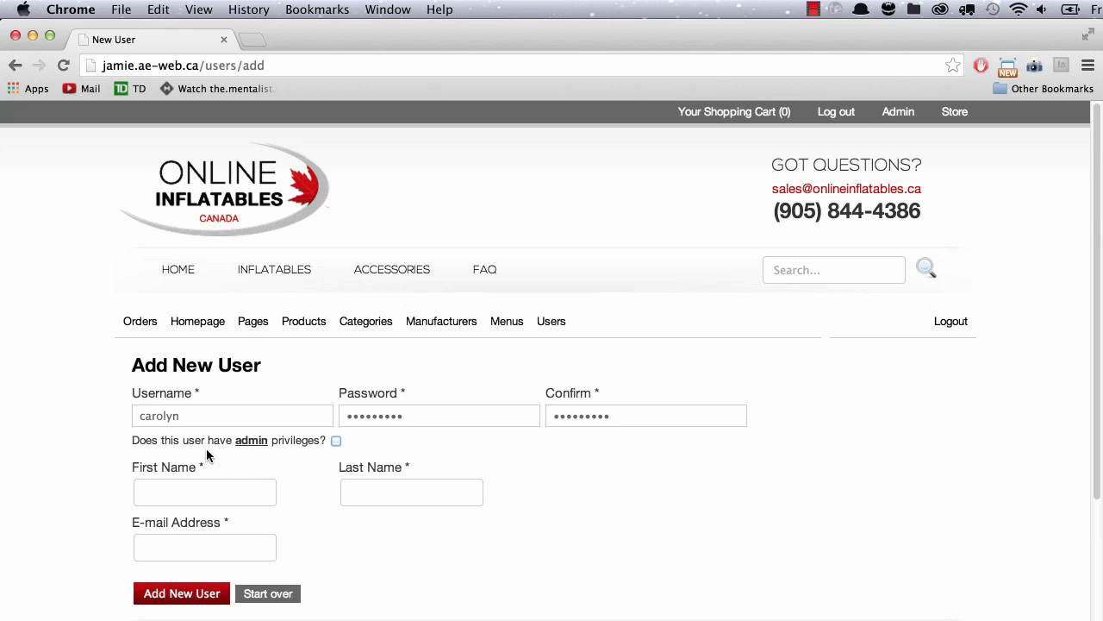
left_click(337, 441)
Fill in the new admin's first name, last name and e-mail from suggestions, then create the account.
left_click(231, 490)
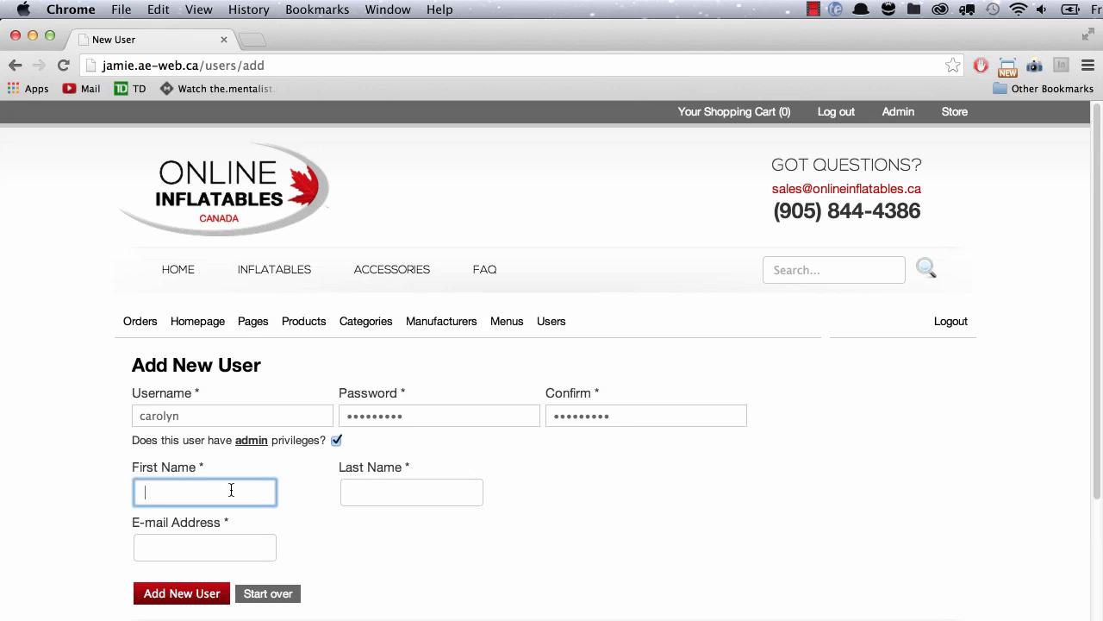
type("Caro")
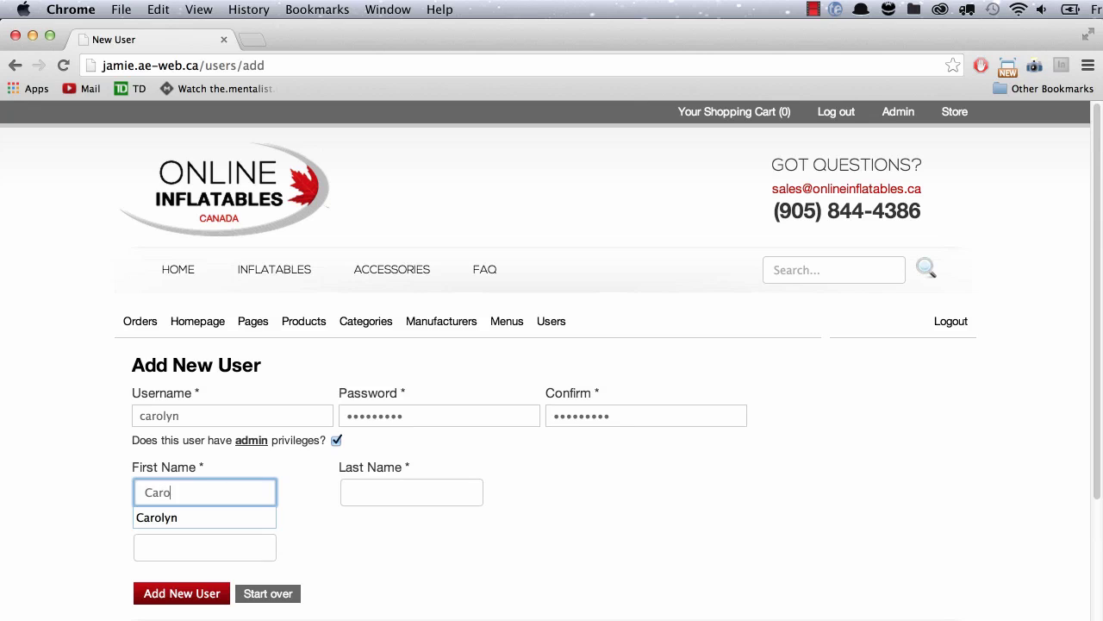
key("Down")
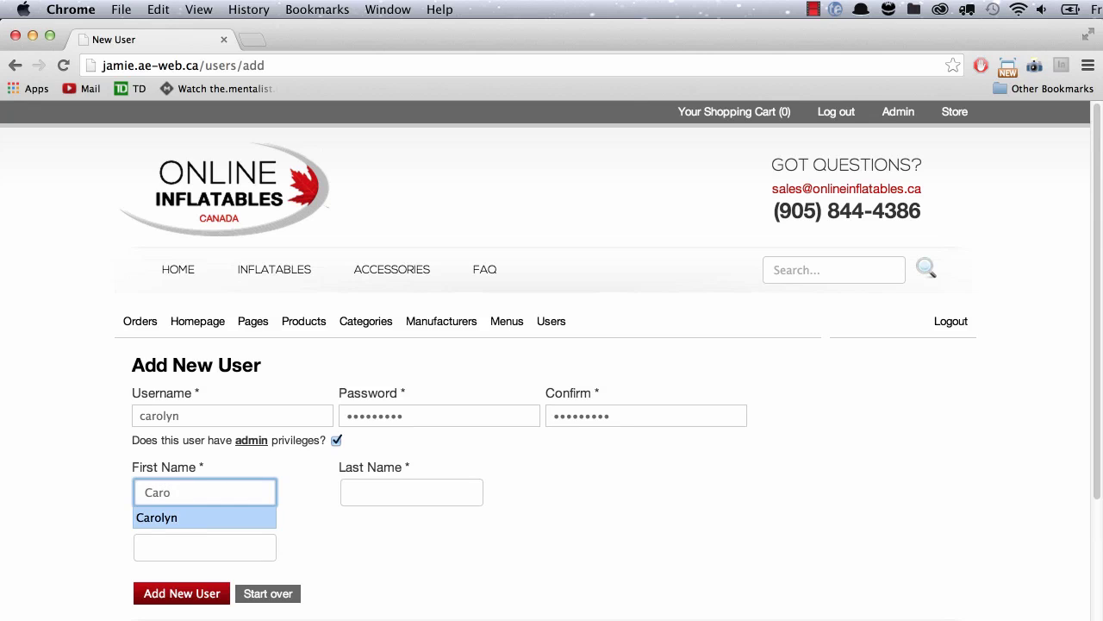
key("Tab")
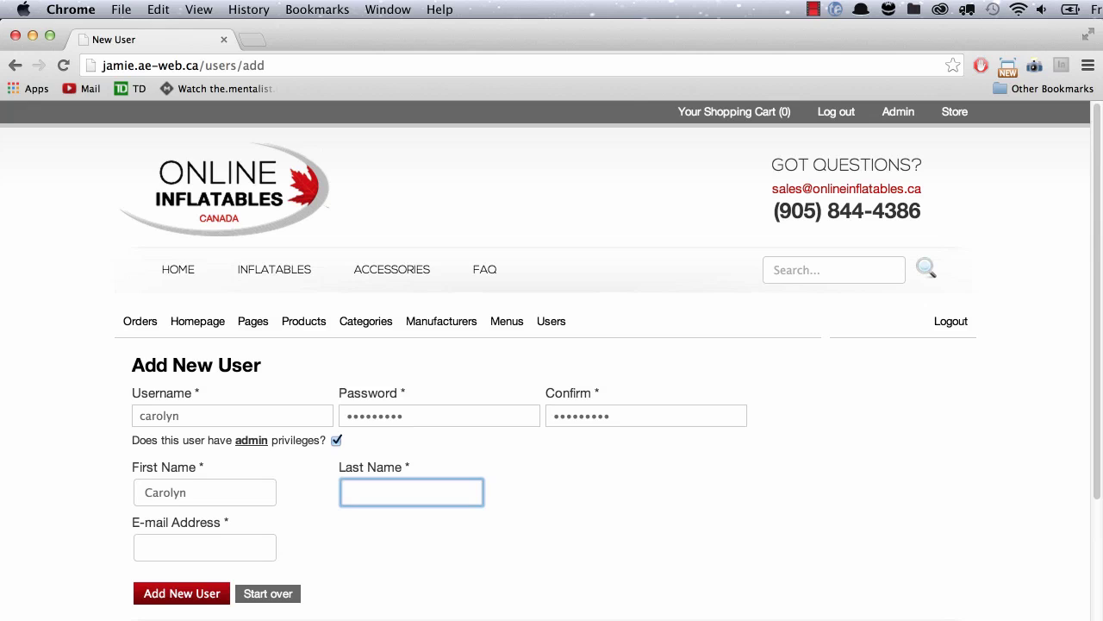
type("E")
key("Down")
key("Down")
key("Tab")
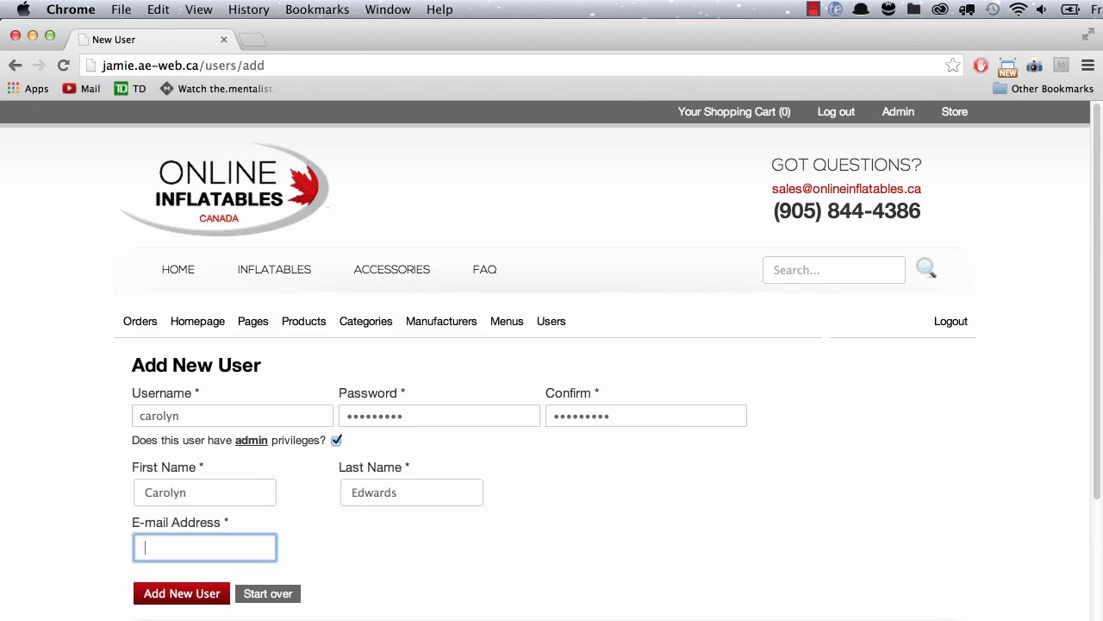
key("Down")
key("Down")
key("Down")
key("Down")
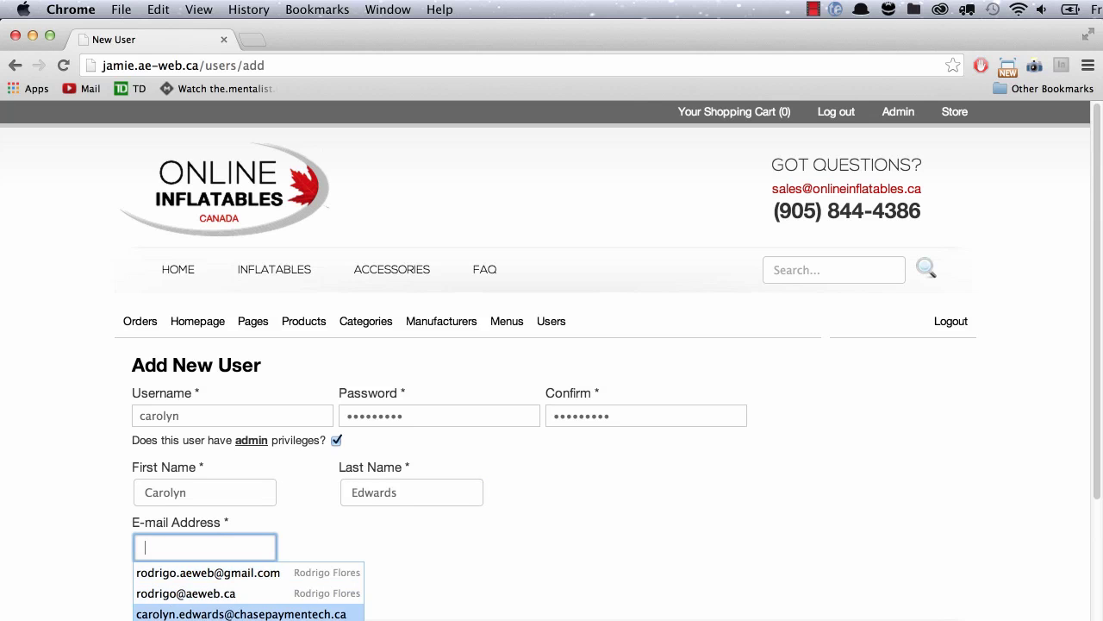
key("Return")
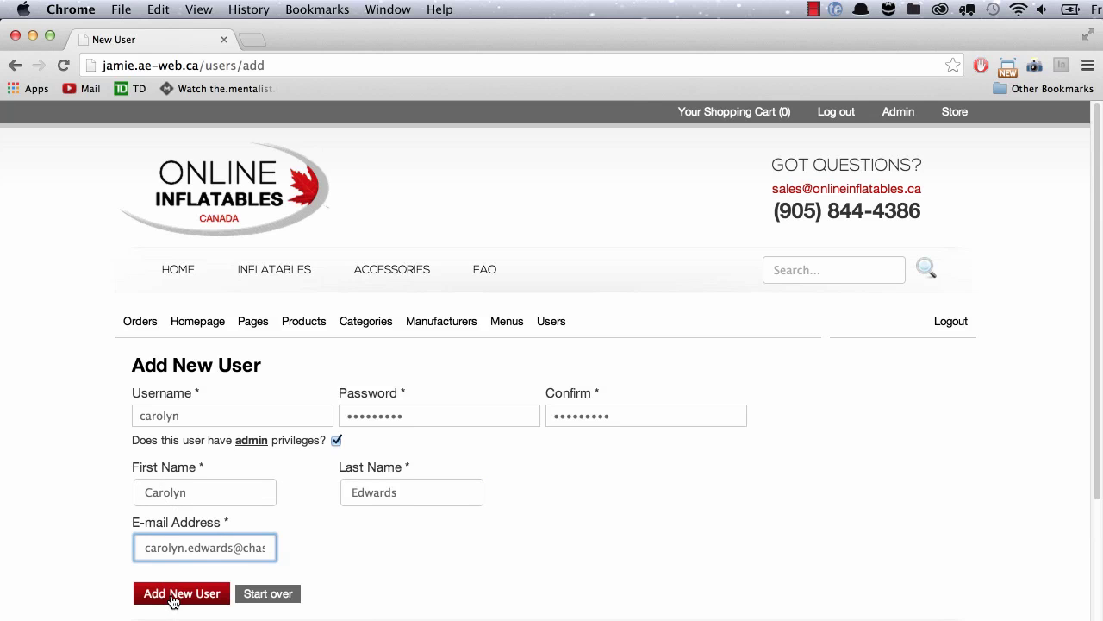
left_click(172, 601)
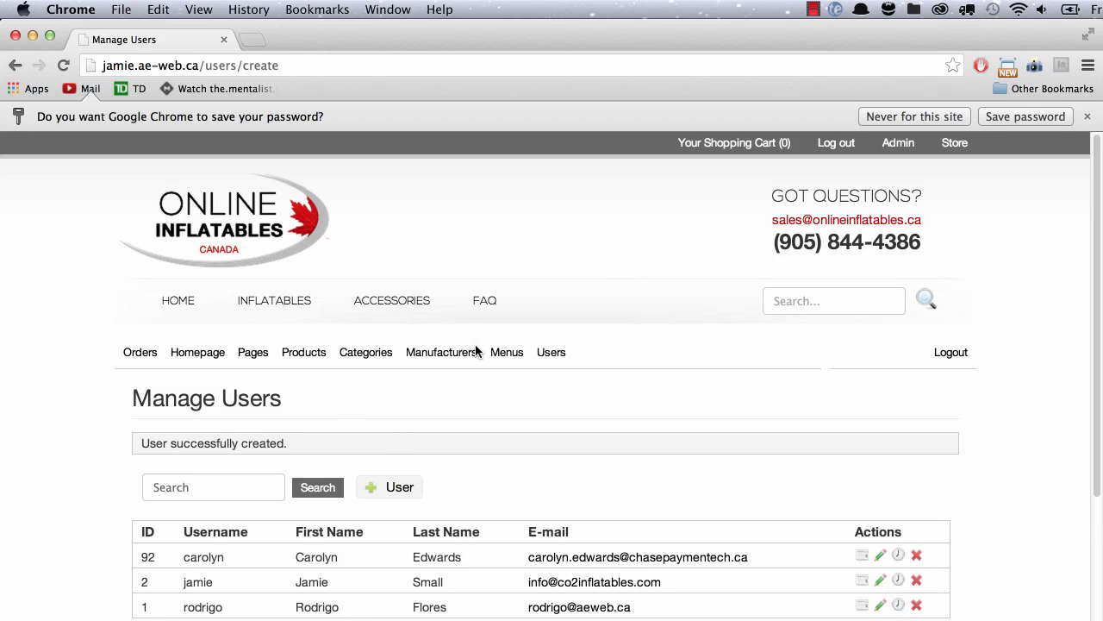
Log out and attempt signing in as the new admin user.
left_click(834, 144)
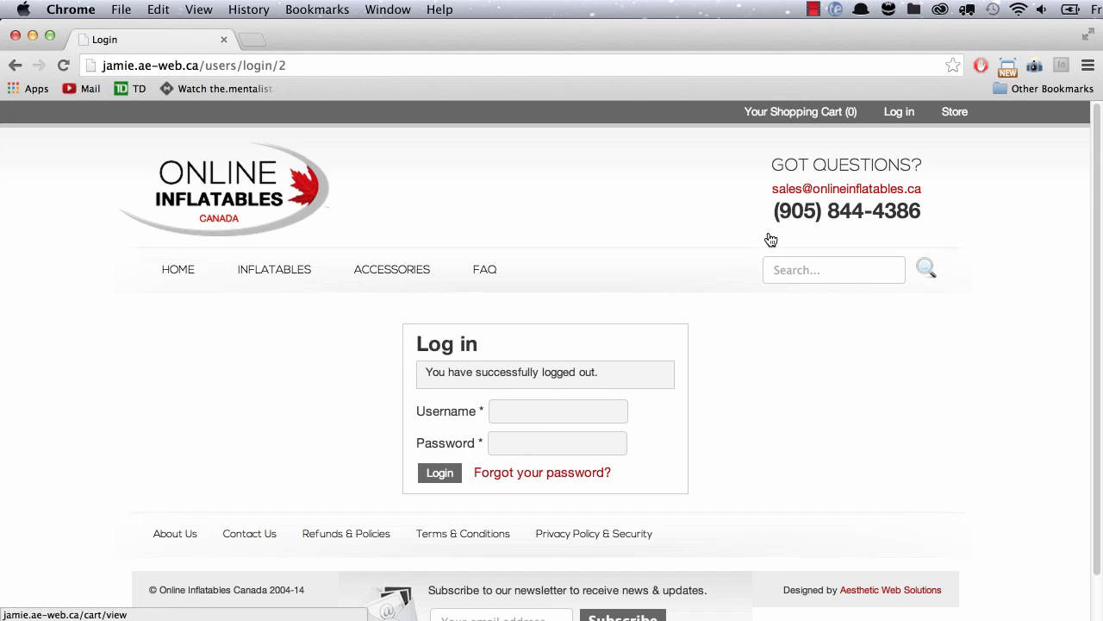
left_click(548, 415)
double_click(548, 417)
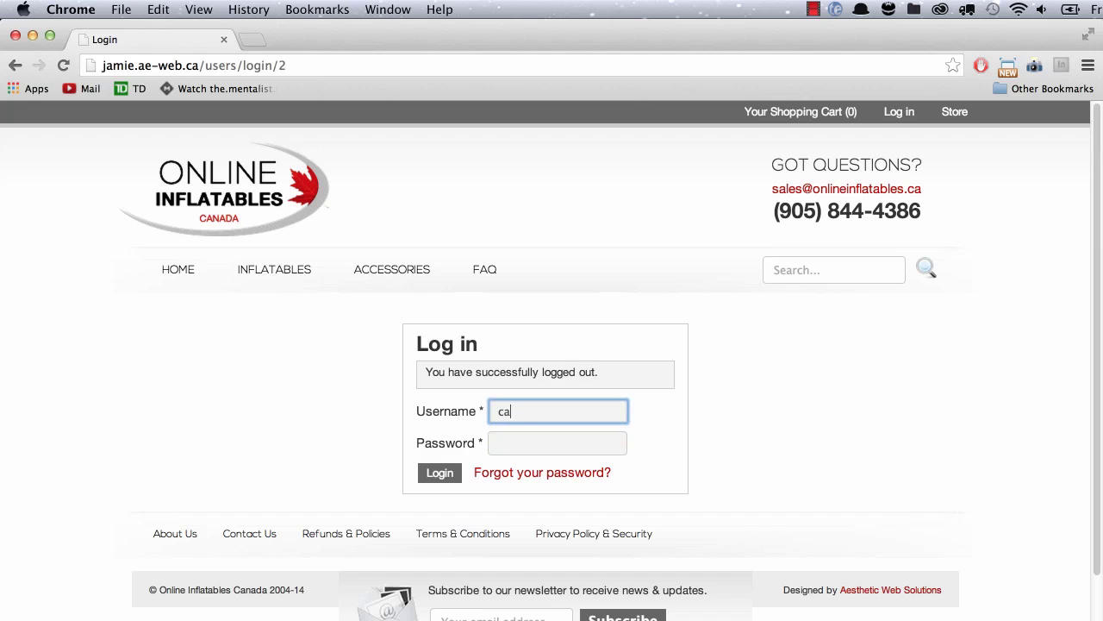
key("Tab")
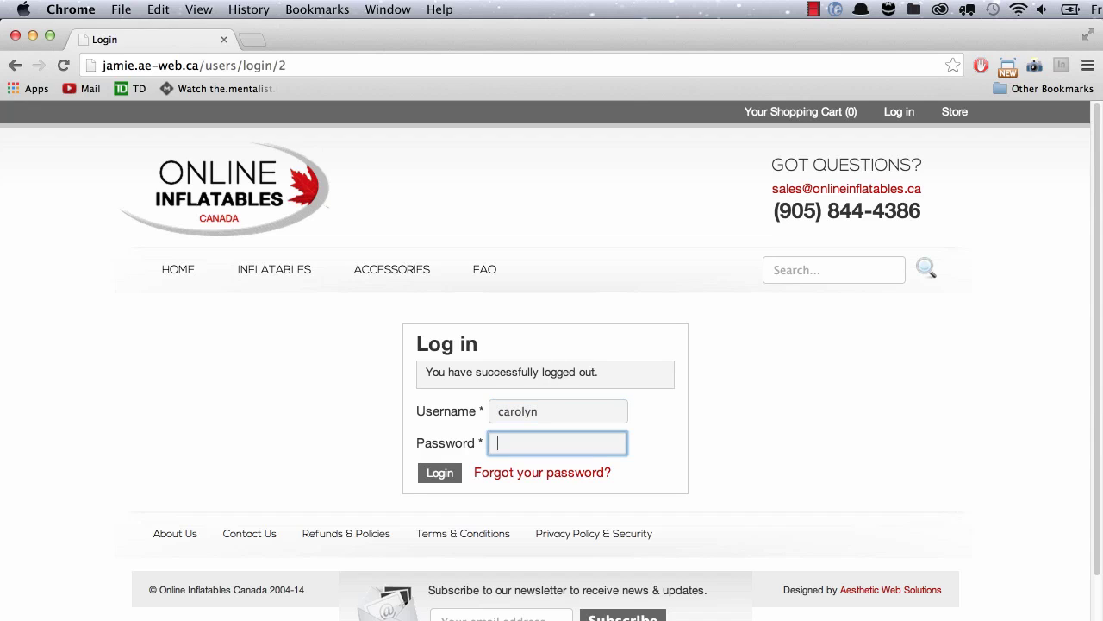
key("Return")
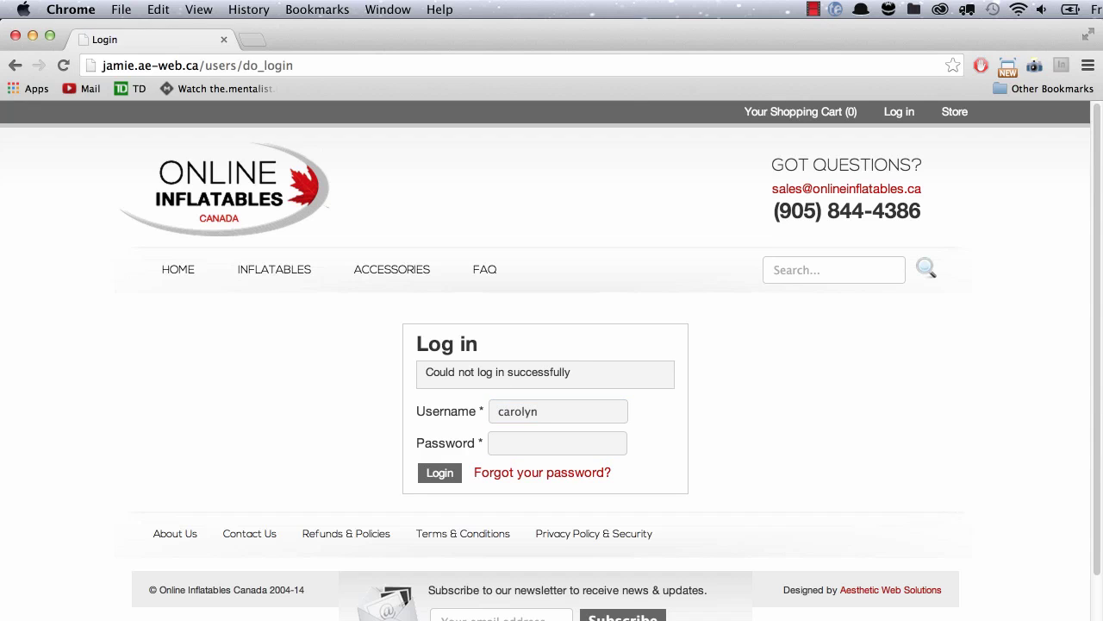
Re-enter the correct password to reach Manage Orders, then log out.
left_click(557, 445)
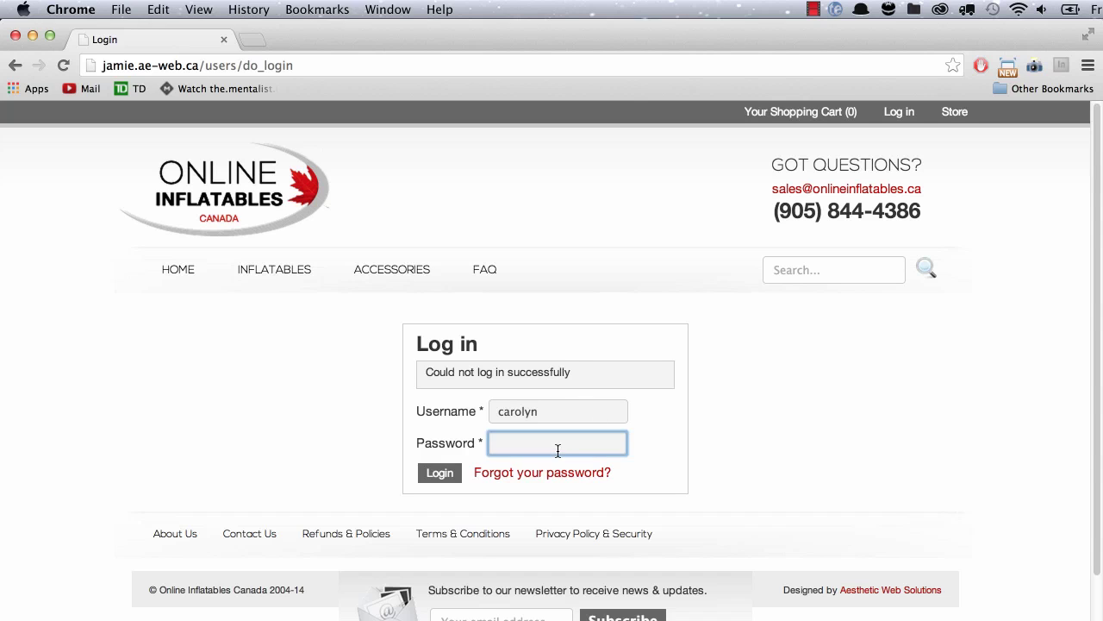
key("Return")
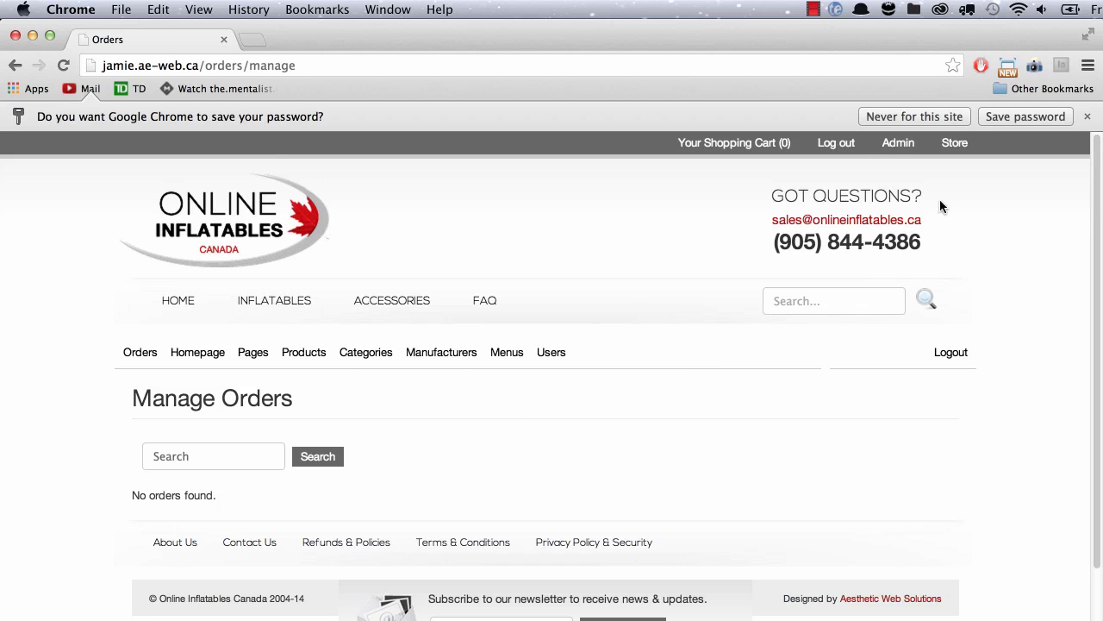
left_click(836, 143)
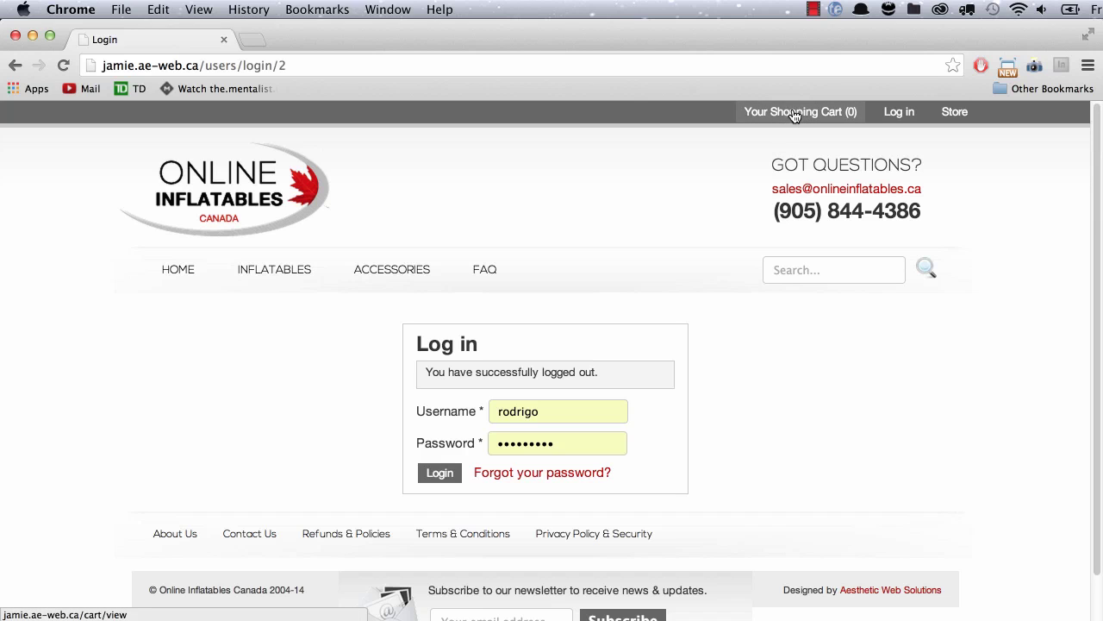
Add one Zodiac Cadet 285 S ($1,917.00) to the cart from Inflatables > Zodiac.
left_click(272, 201)
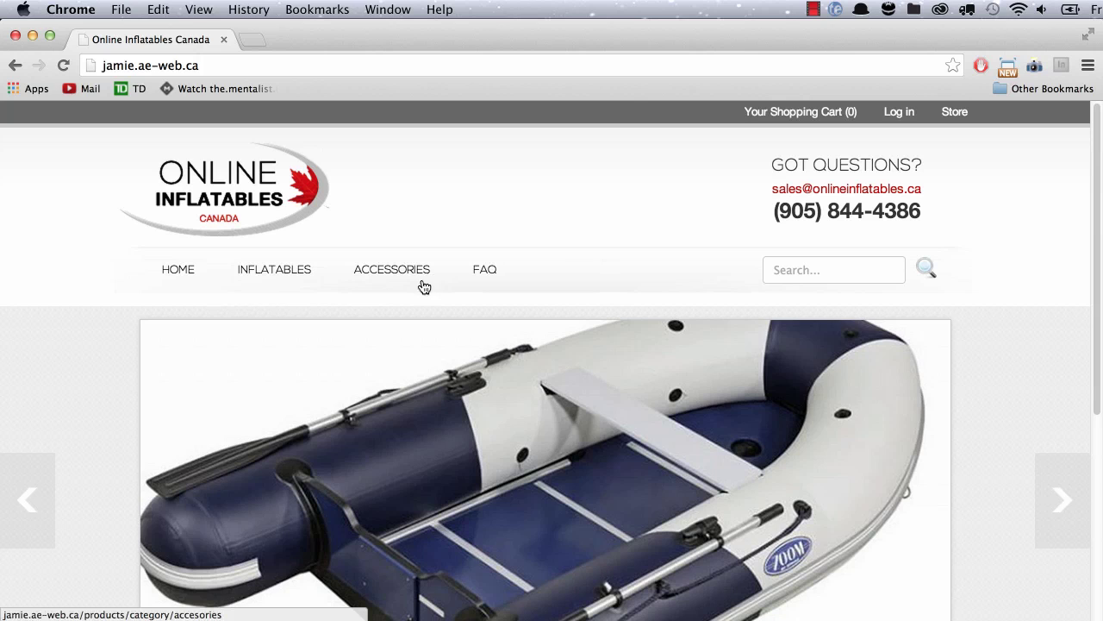
mouse_move(260, 281)
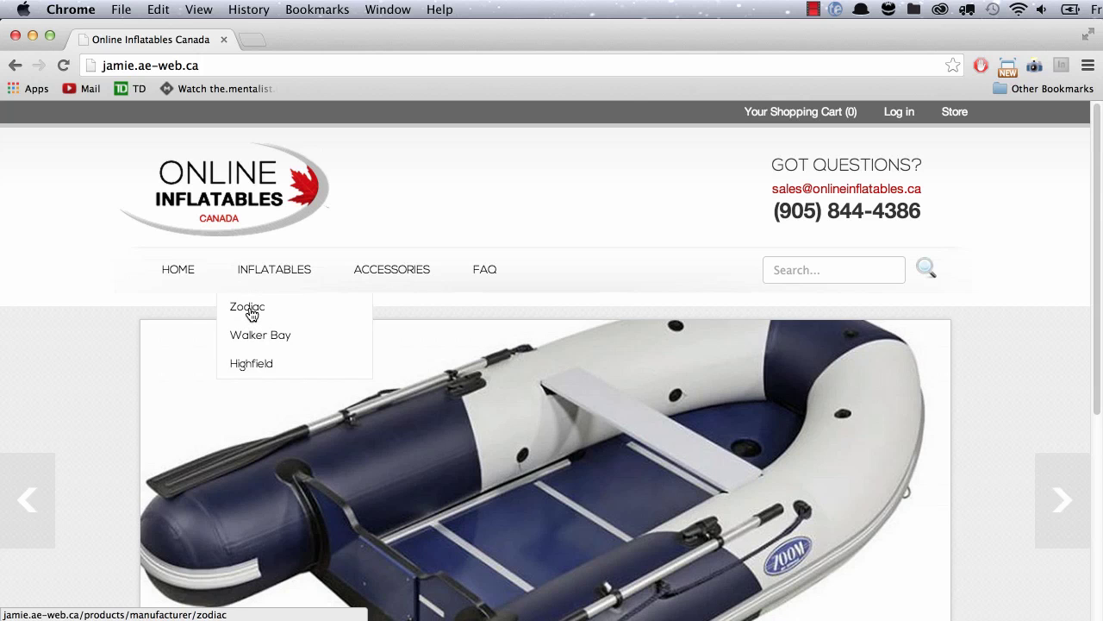
left_click(251, 314)
scroll(541, 559, "down", 2)
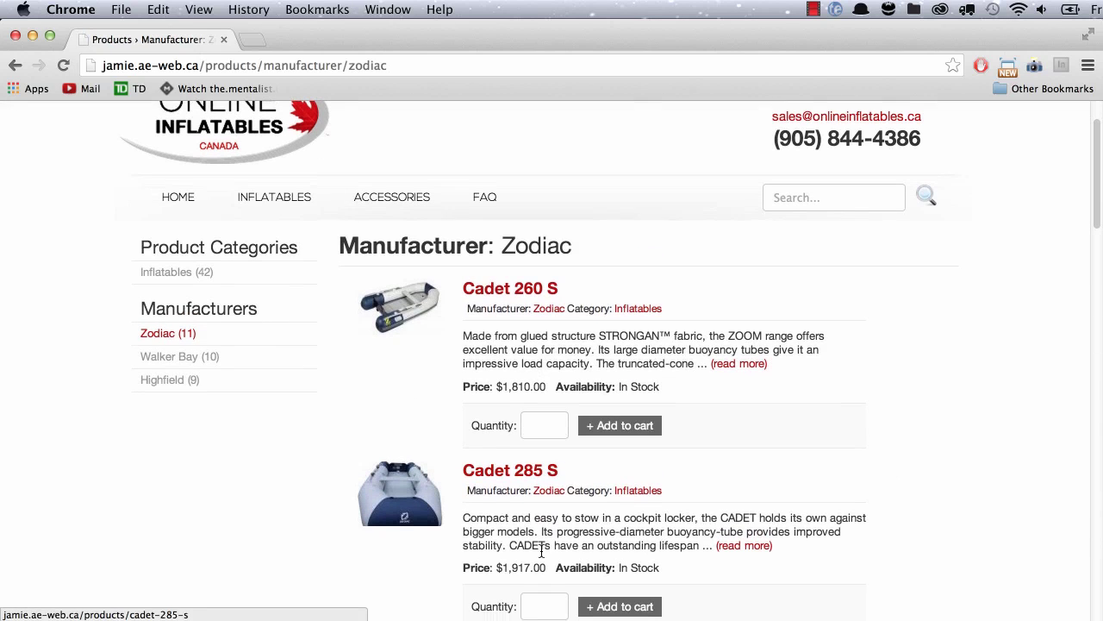
left_click(541, 596)
type("1")
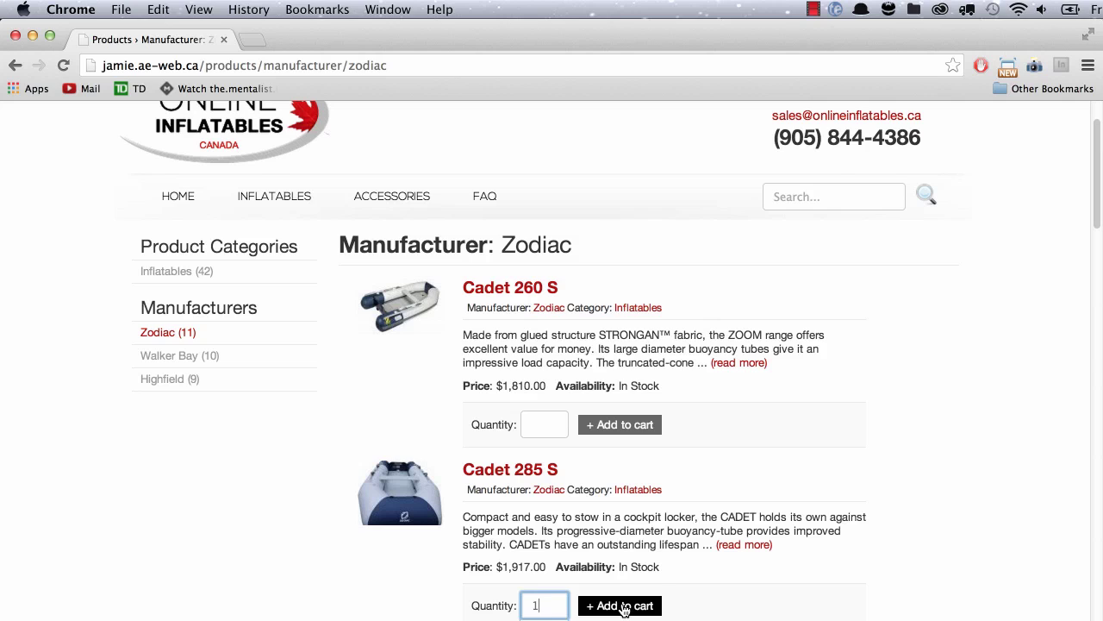
left_click(624, 607)
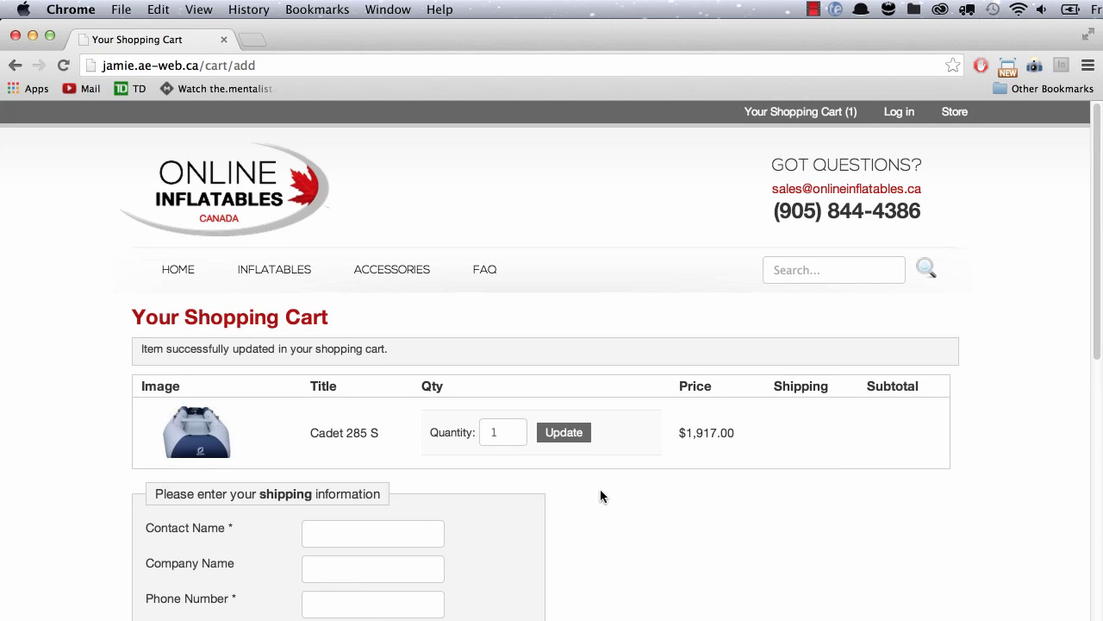
Fill the shipping form from the saved autofill contact and address entry.
scroll(601, 496, "down", 3)
left_click(318, 392)
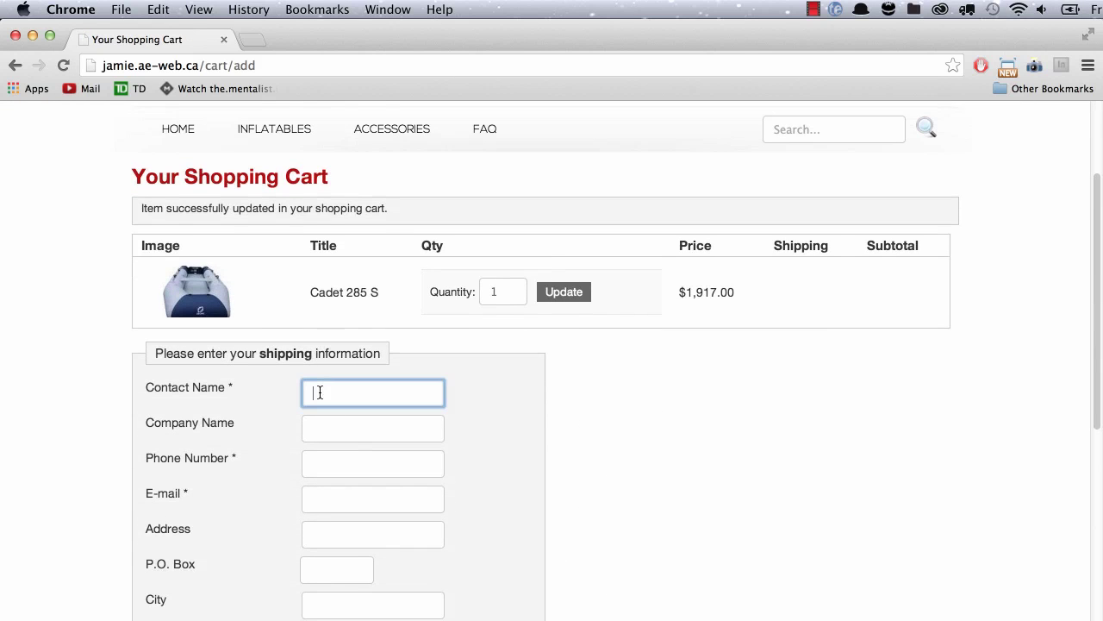
key("Down")
key("Down")
key("Down")
key("Return")
key("Tab")
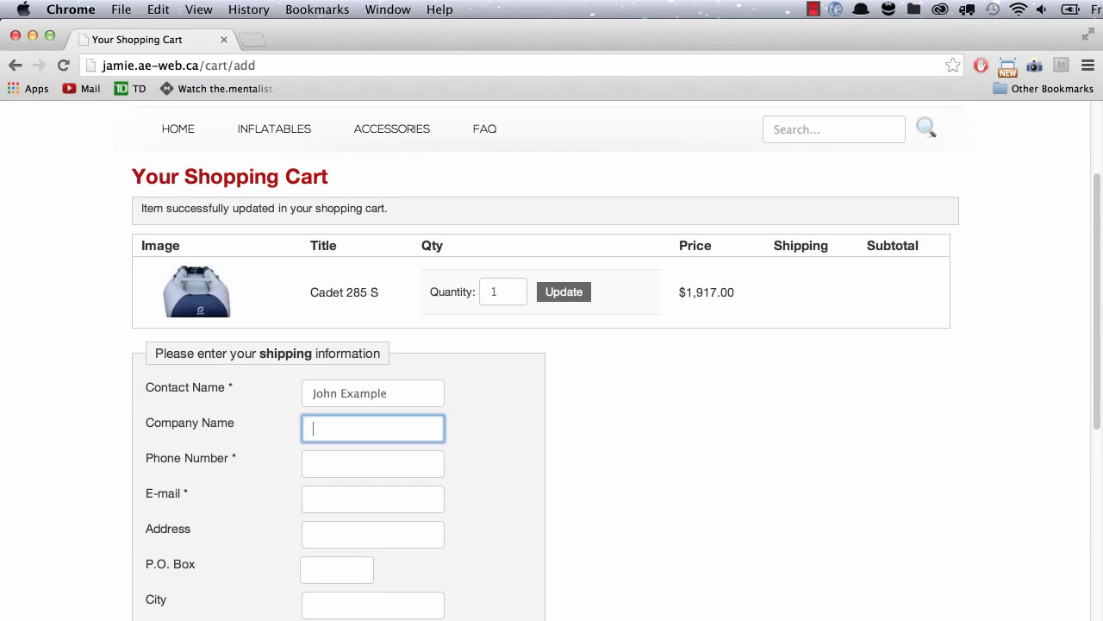
key("Down")
key("Down")
key("Return")
key("Tab")
scroll(616, 360, "down", 2)
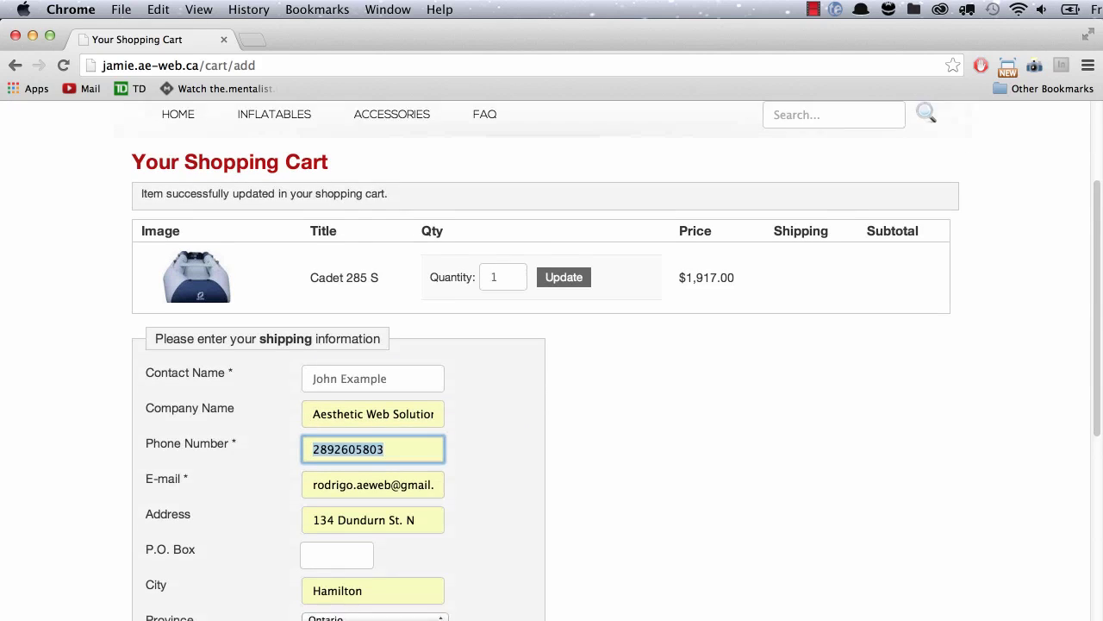
key("Tab")
key("Down")
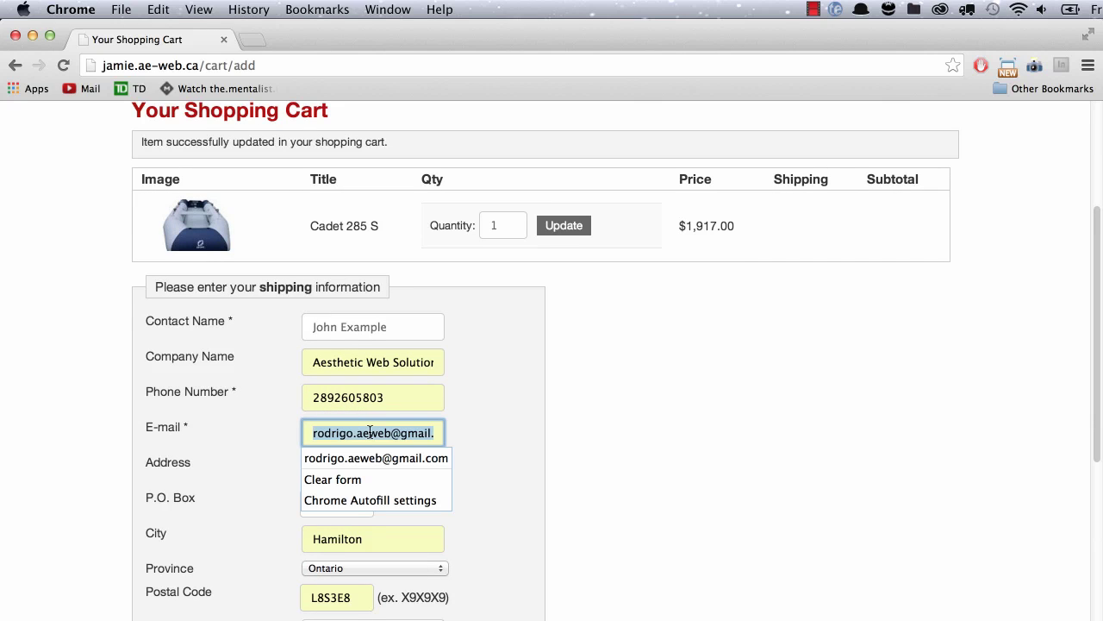
Get Purolator shipping costs for the order, ranging from $57.74 to $169.03.
left_click(588, 424)
scroll(587, 424, "down", 5)
left_click(222, 455)
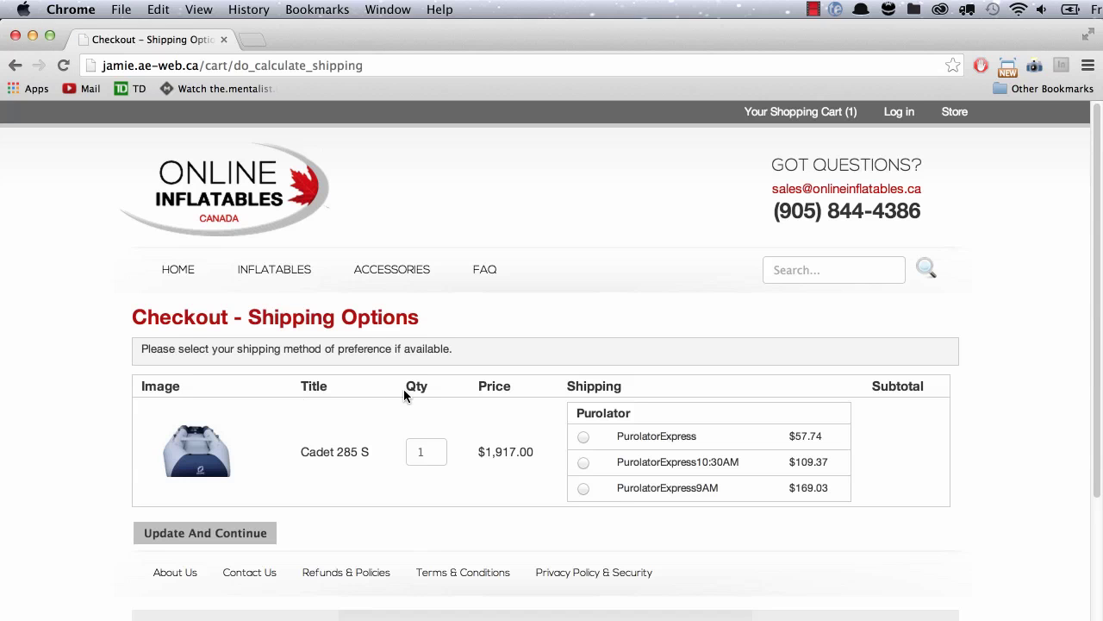
Choose PurolatorExpress9AM shipping ($169.03) and set billing the same as shipping.
left_click(584, 436)
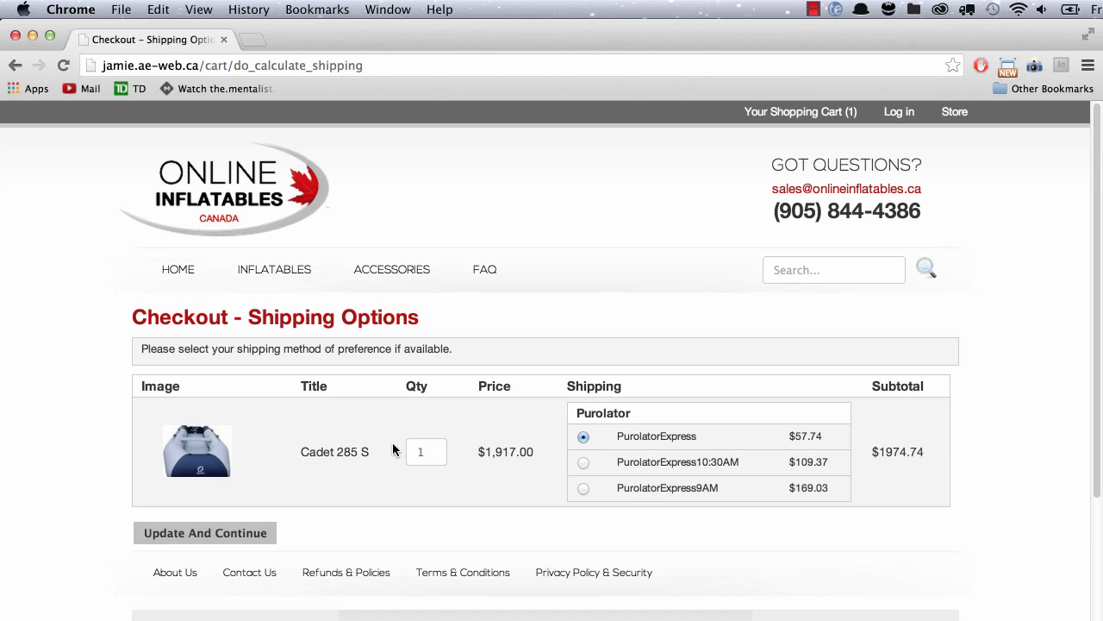
left_click(219, 533)
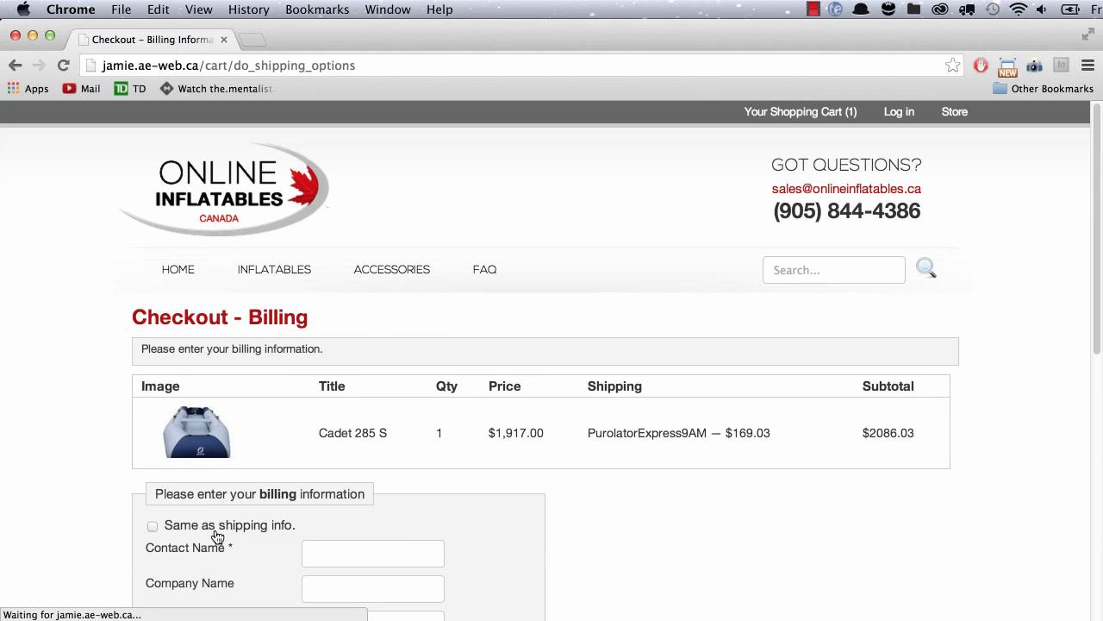
scroll(217, 536, "down", 3)
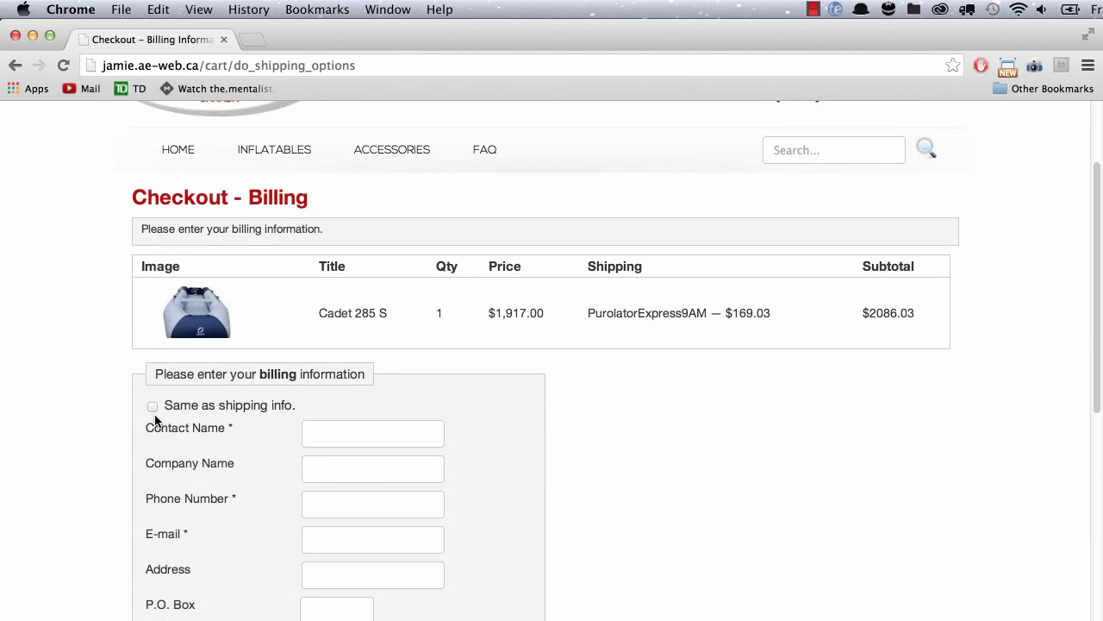
left_click(150, 408)
scroll(148, 412, "down", 10)
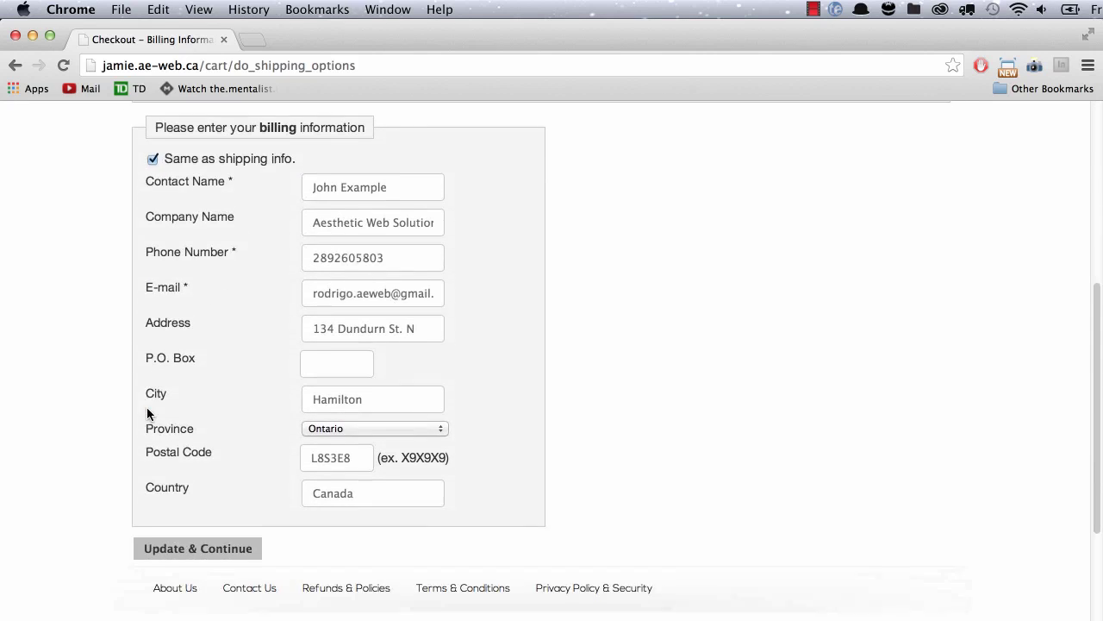
left_click(158, 397)
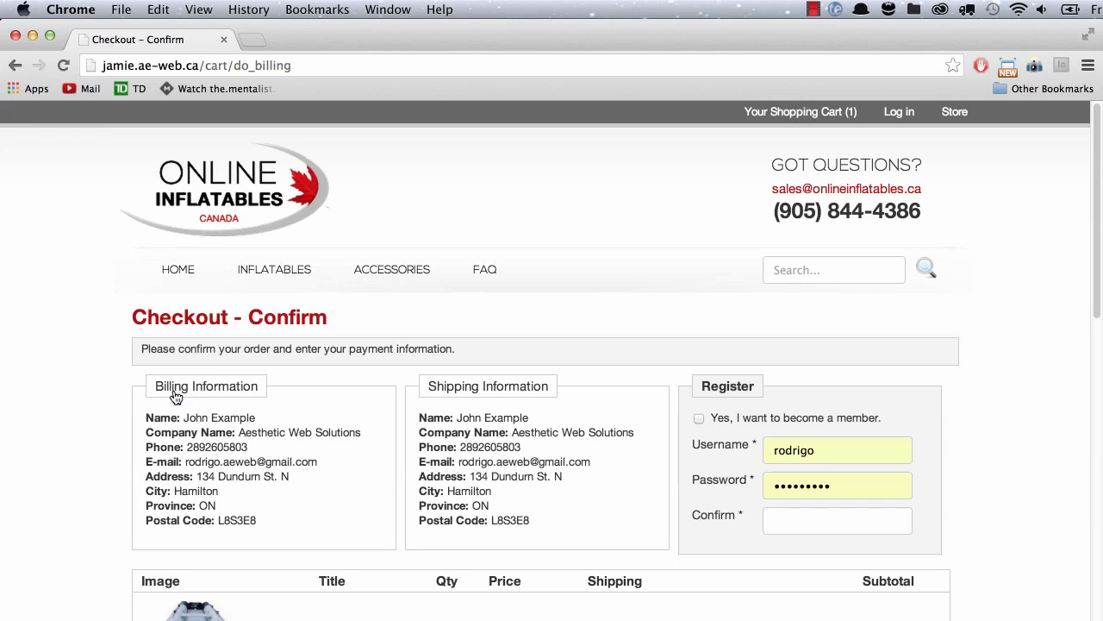
Opt in to membership and register a new username with a matching confirmed password.
left_click(699, 417)
double_click(839, 444)
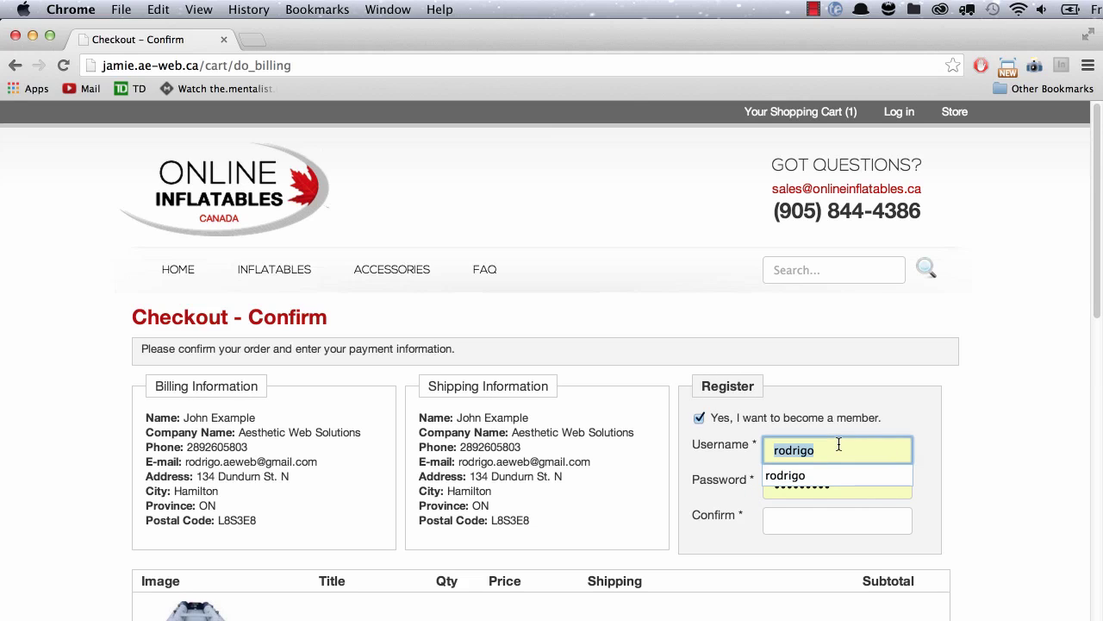
key("Tab")
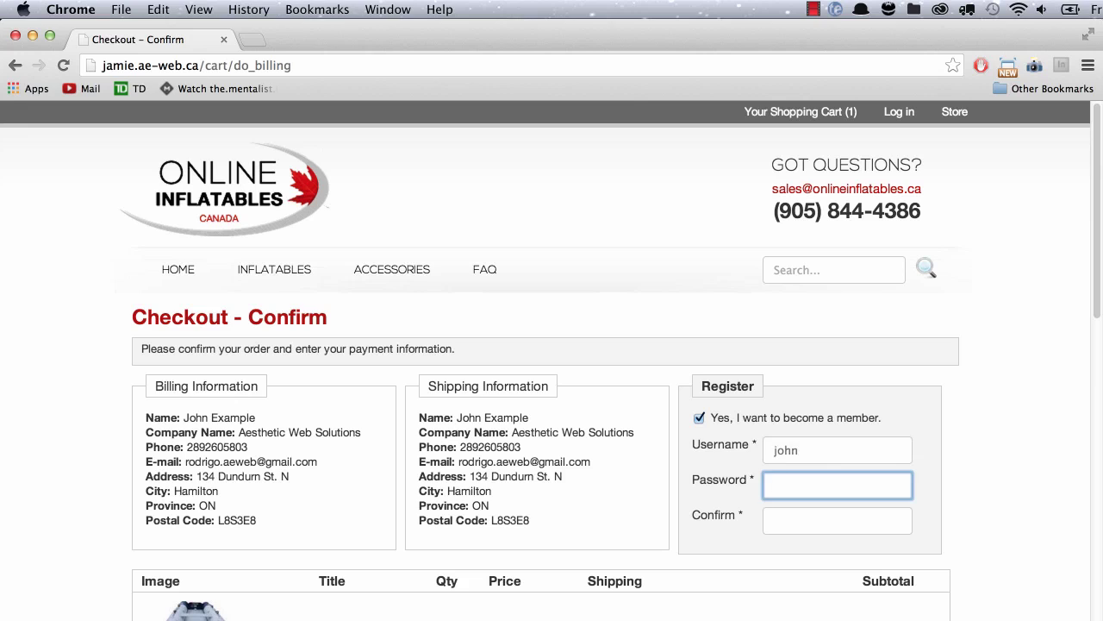
key("Tab")
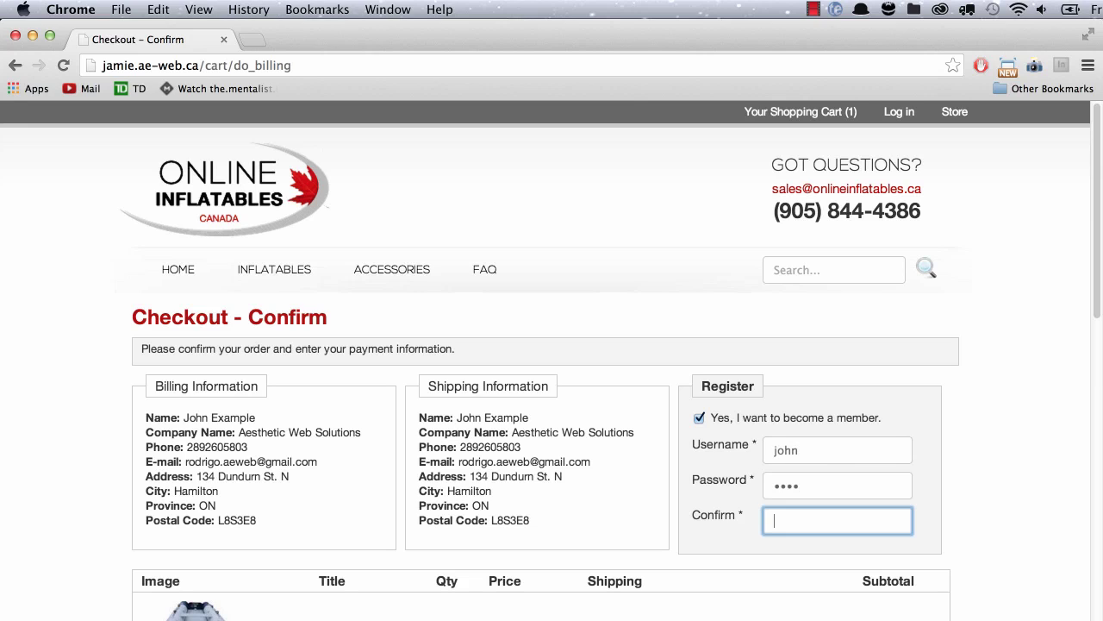
scroll(617, 362, "down", 5)
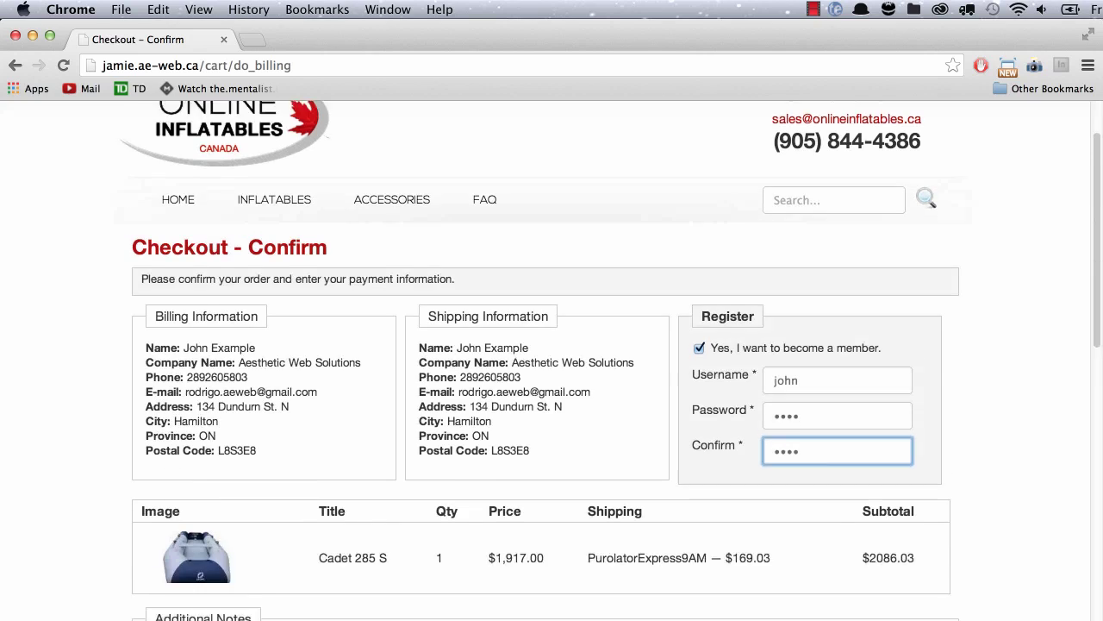
scroll(458, 344, "down", 3)
scroll(457, 342, "down", 3)
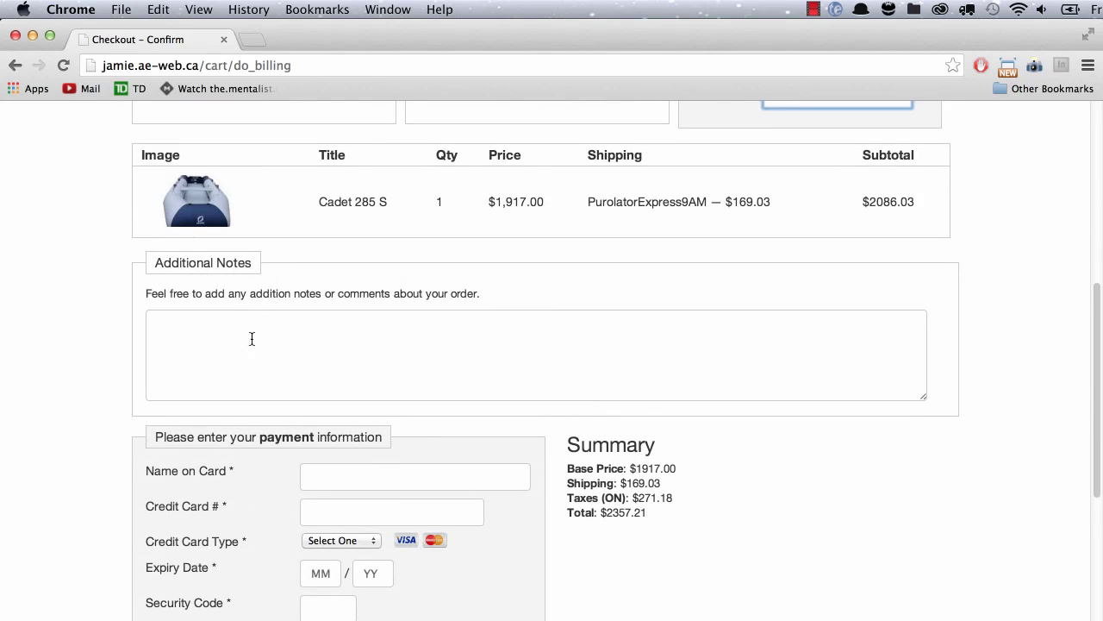
scroll(285, 374, "down", 2)
Pay by Visa with cardholder name, card number, expiry and security code, placing the $2357.21 order.
left_click(287, 242)
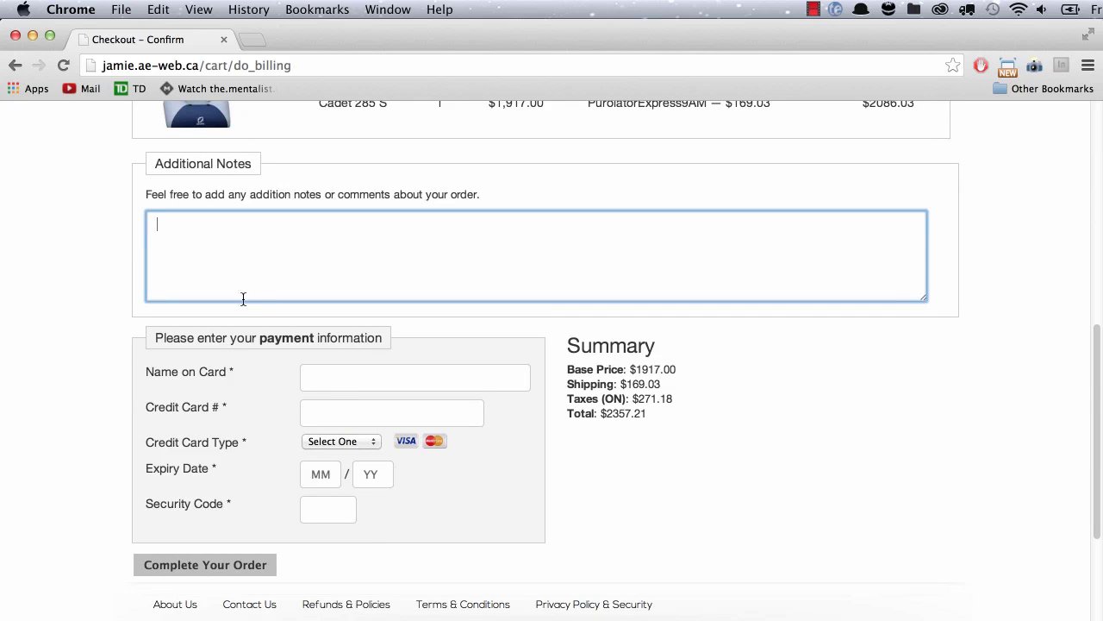
left_click(355, 368)
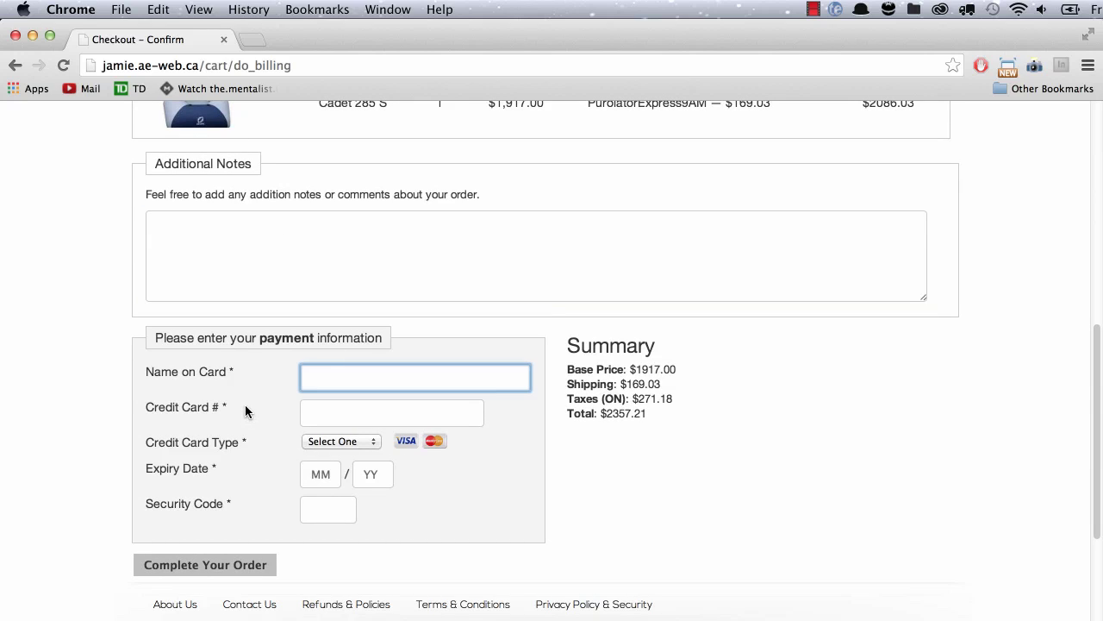
key("Down")
key("Down")
key("Tab")
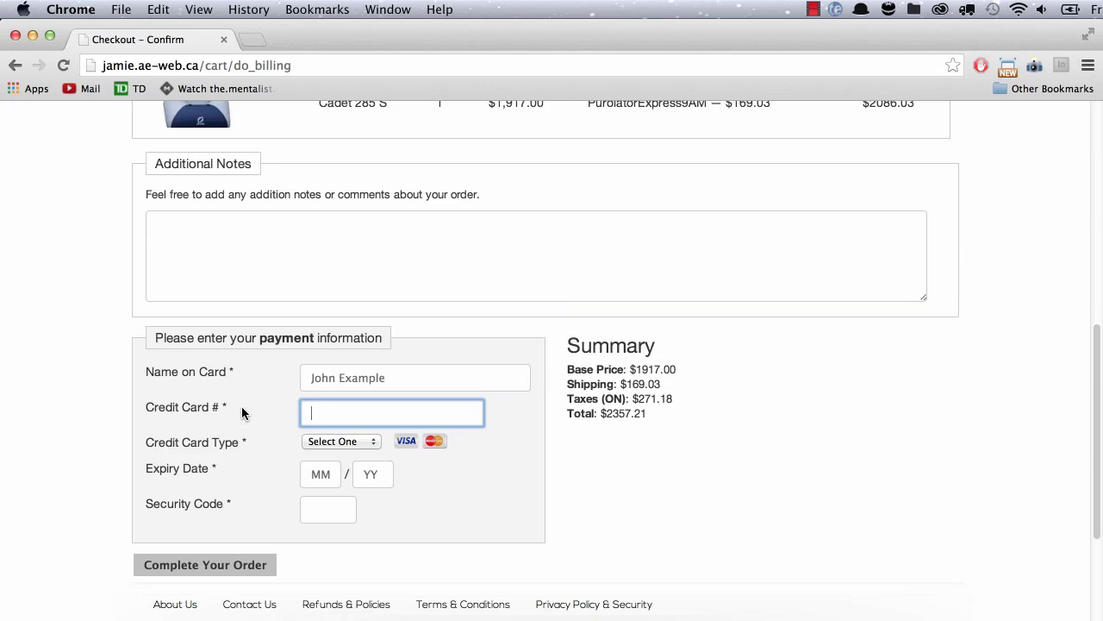
type("42")
key("super+v")
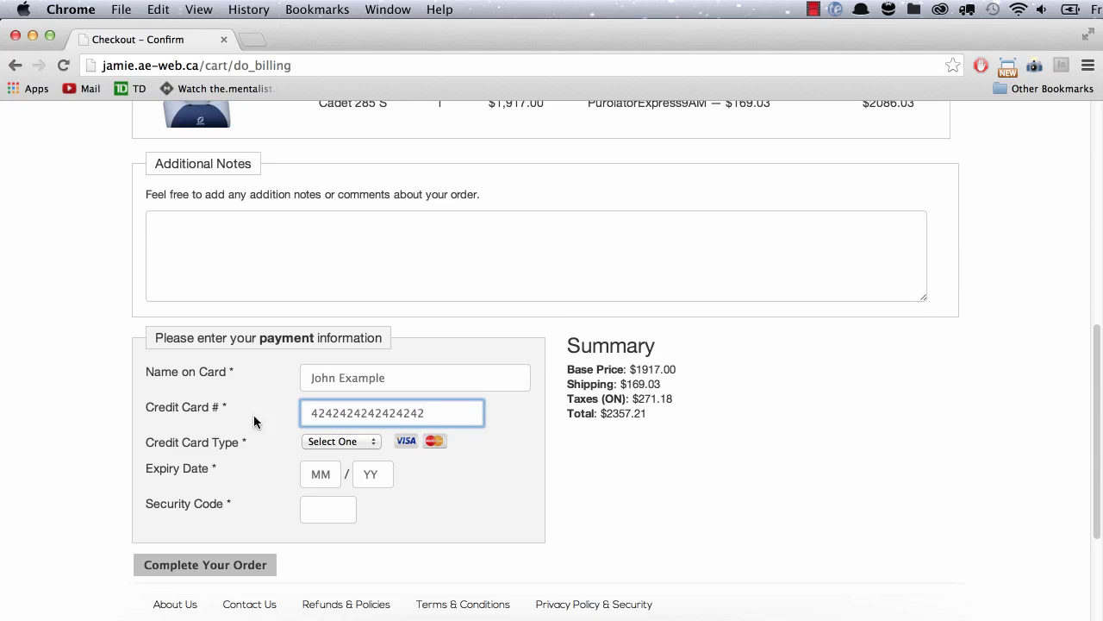
left_click(350, 442)
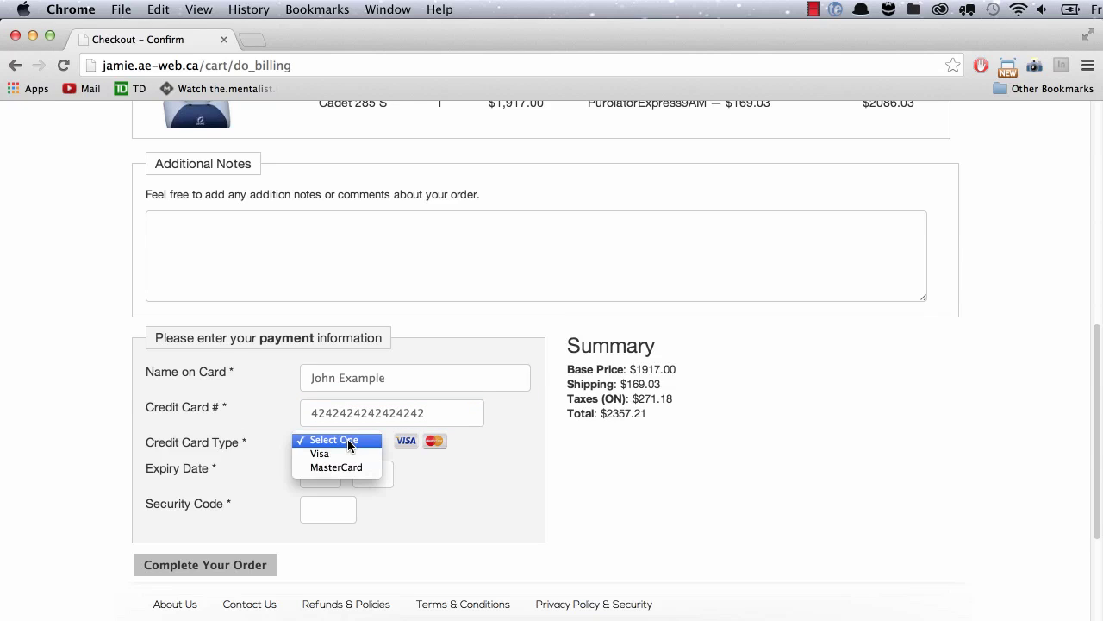
left_click(339, 454)
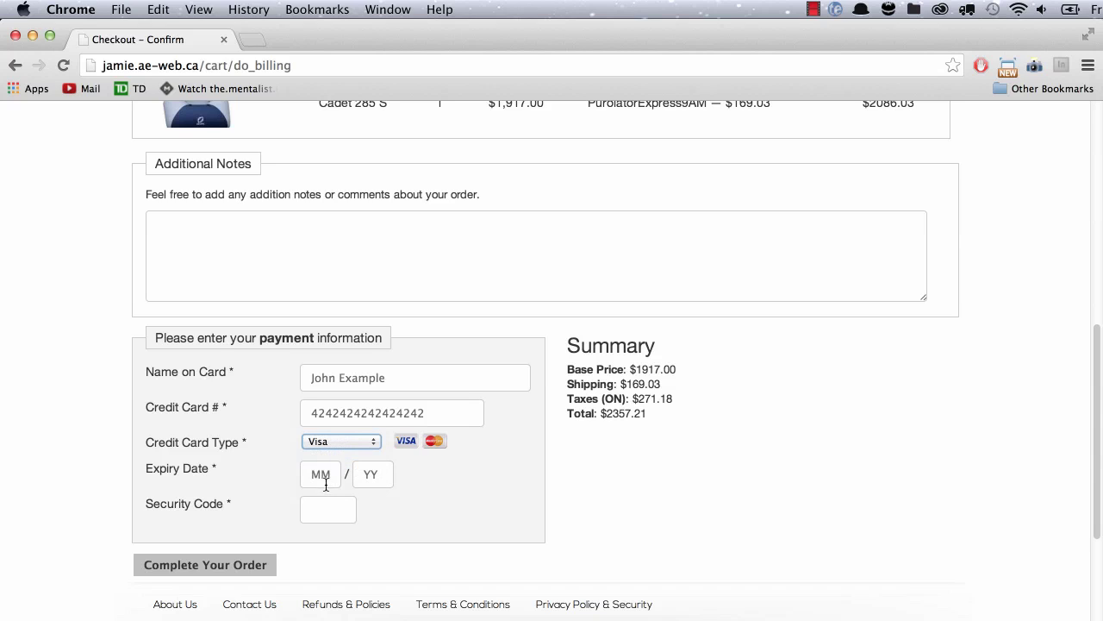
left_click(312, 475)
type("0414")
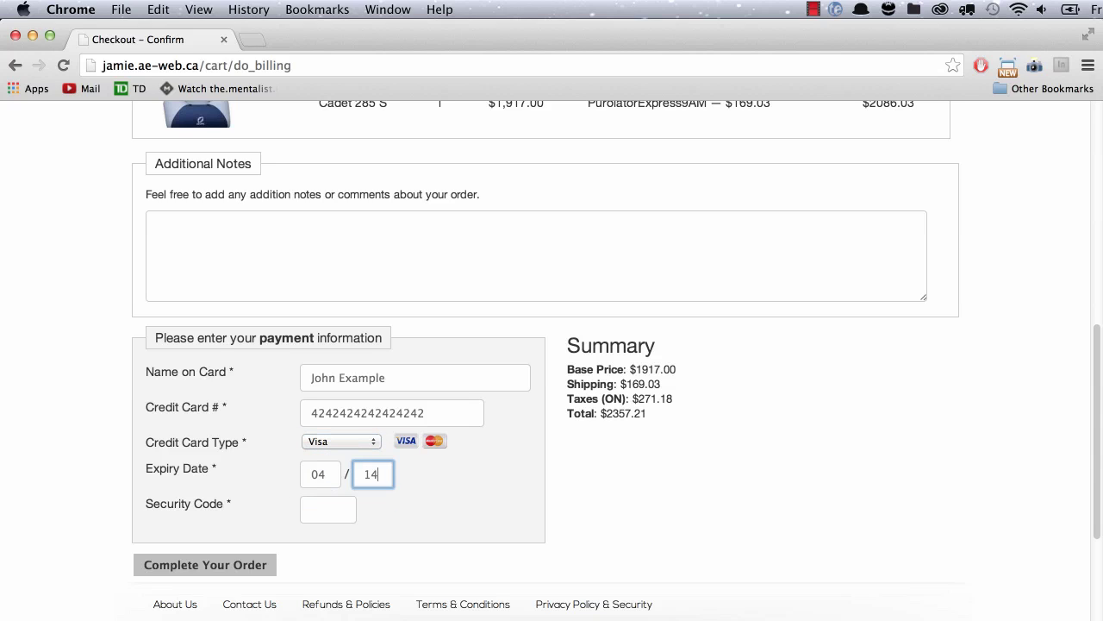
type("1234")
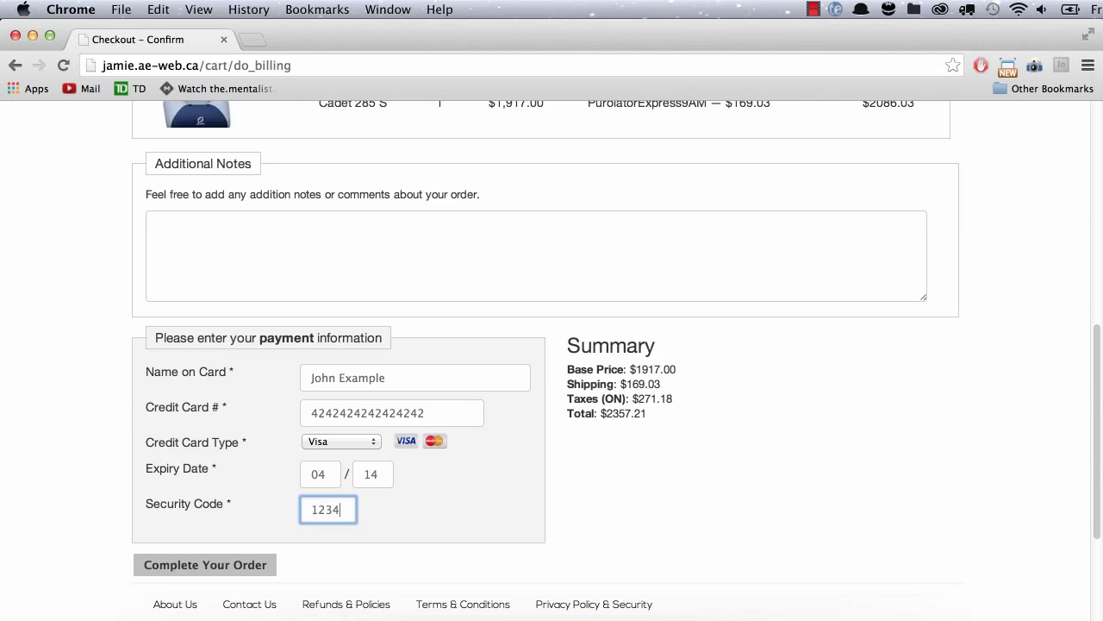
left_click(206, 572)
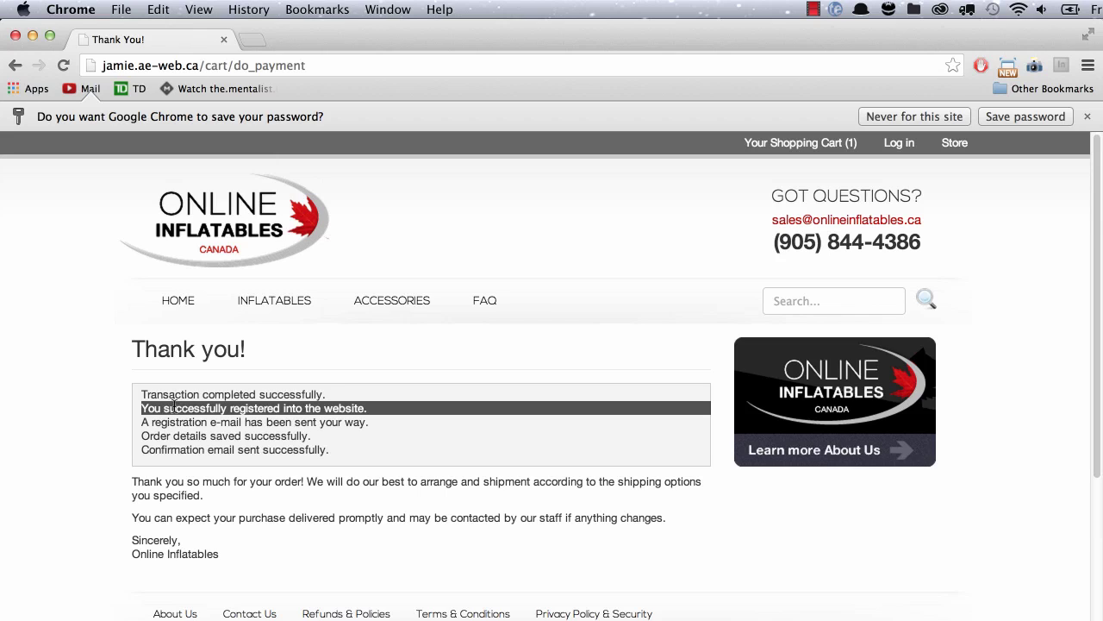
Highlight the word 'registration' in the thank-you confirmation message.
double_click(198, 422)
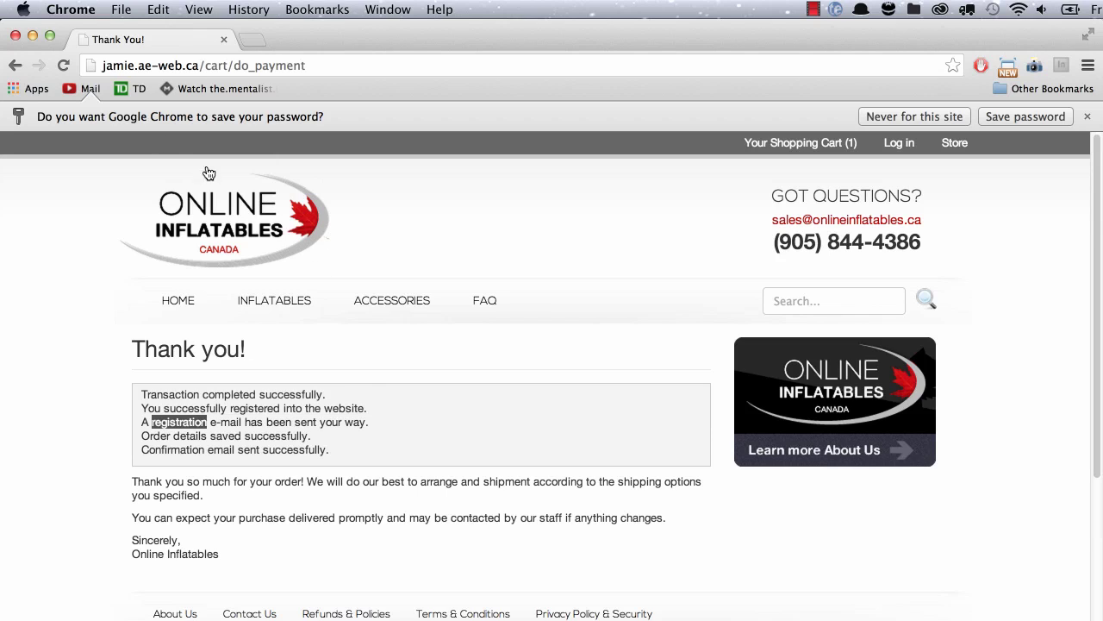
Open Gmail in a new tab and open the Online Inflatables order confirmation email.
key("super+t")
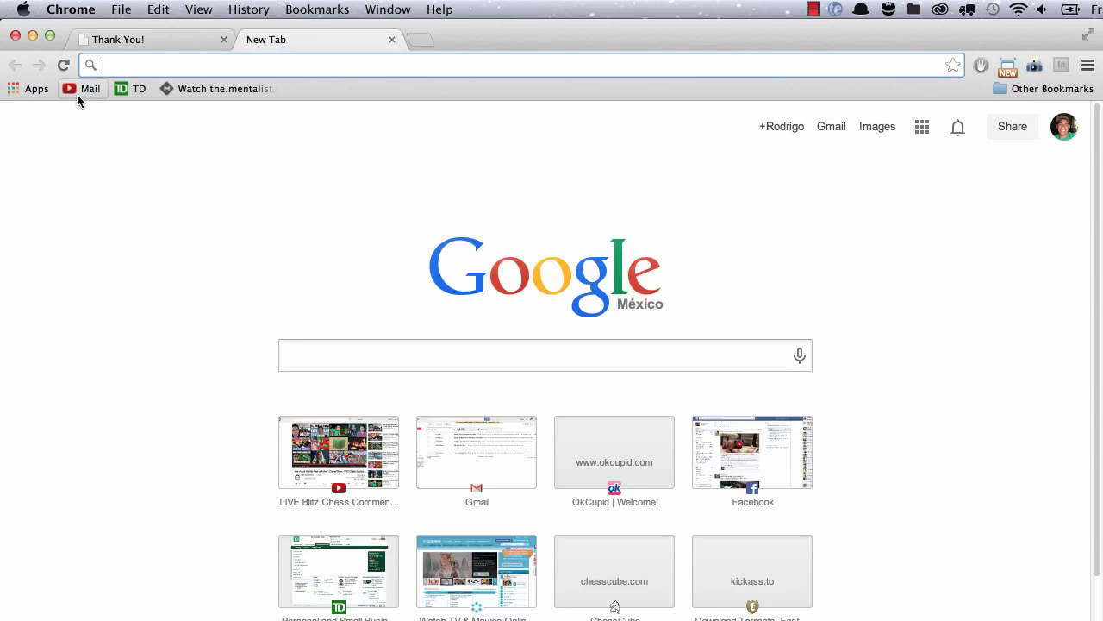
type("ma")
key("Return")
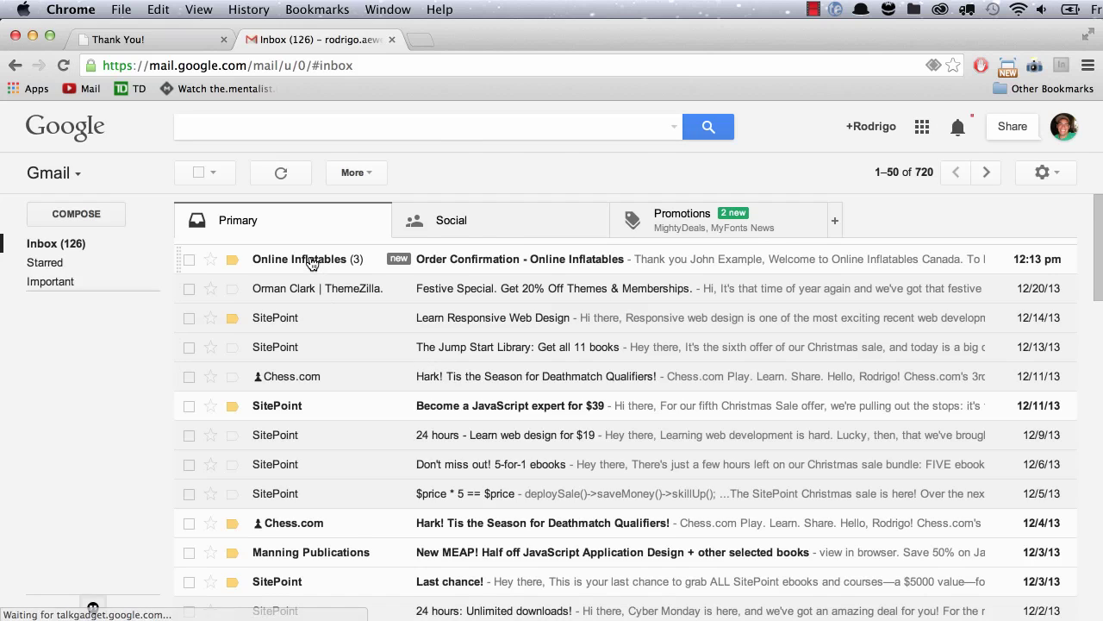
left_click(312, 260)
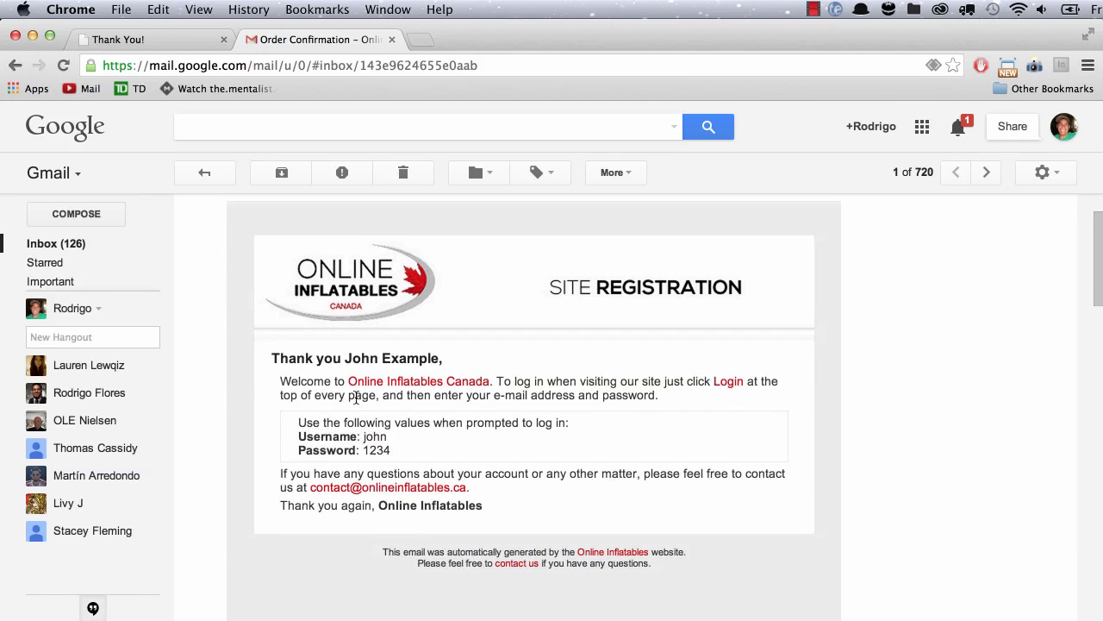
Expand the site registration message and review the Cadet 285 S order totalling $2,357.21.
scroll(357, 405, "down", 2)
scroll(357, 405, "down", 6)
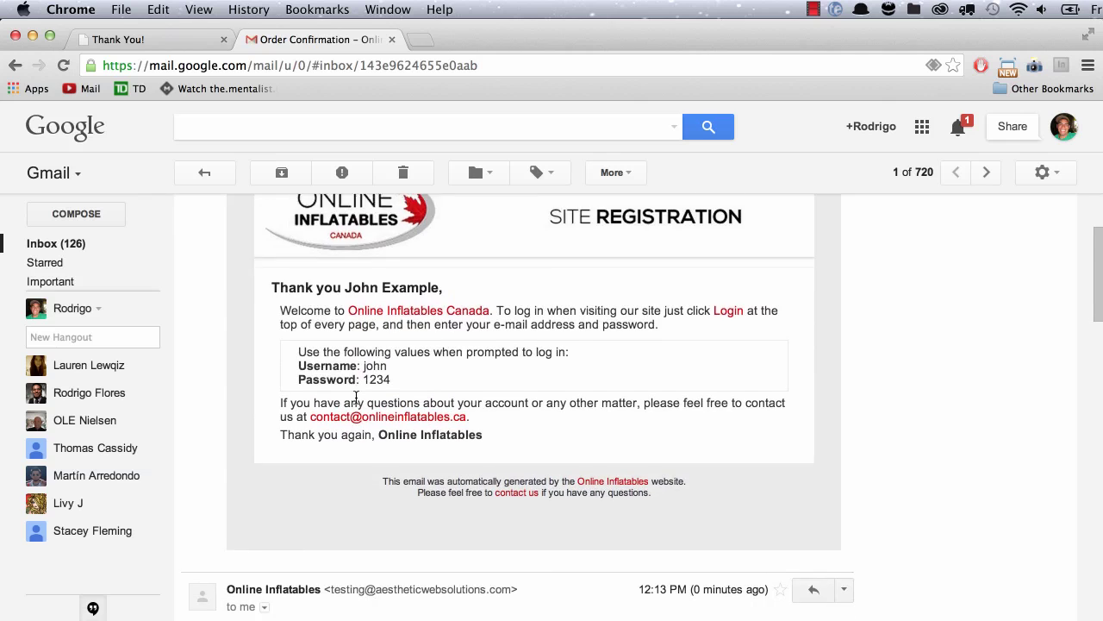
left_click(235, 427)
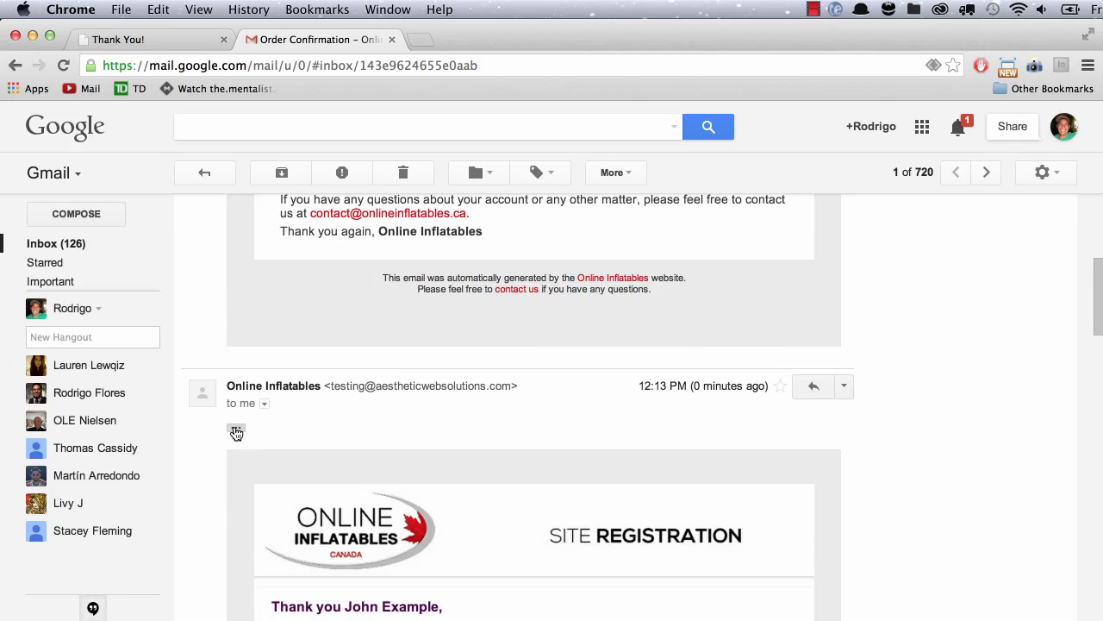
scroll(271, 449, "down", 4)
scroll(272, 448, "down", 10)
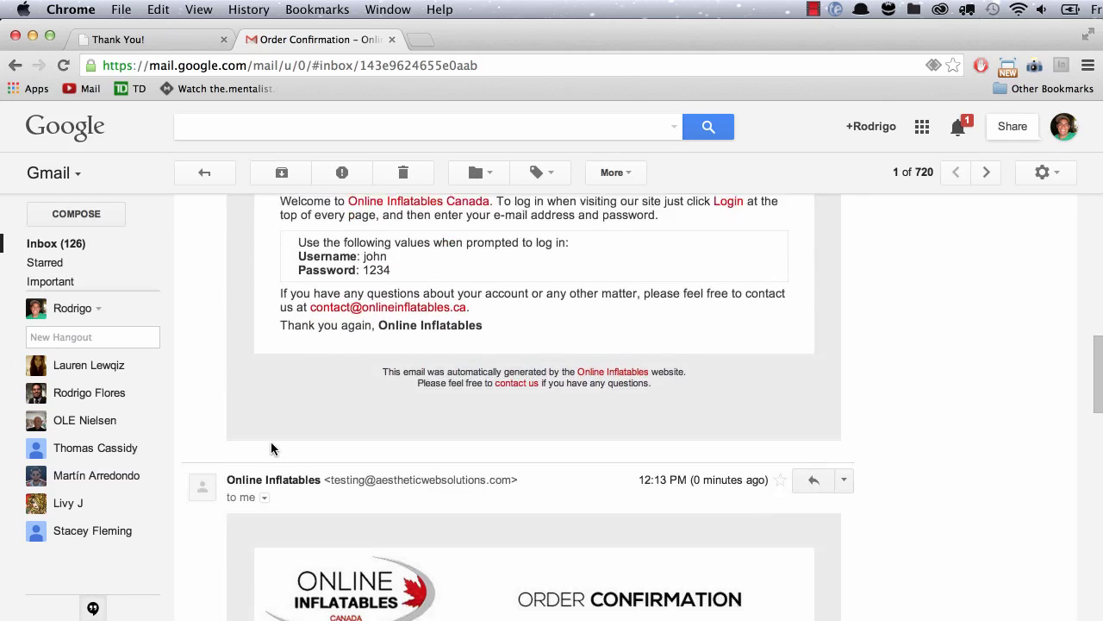
scroll(271, 448, "down", 2)
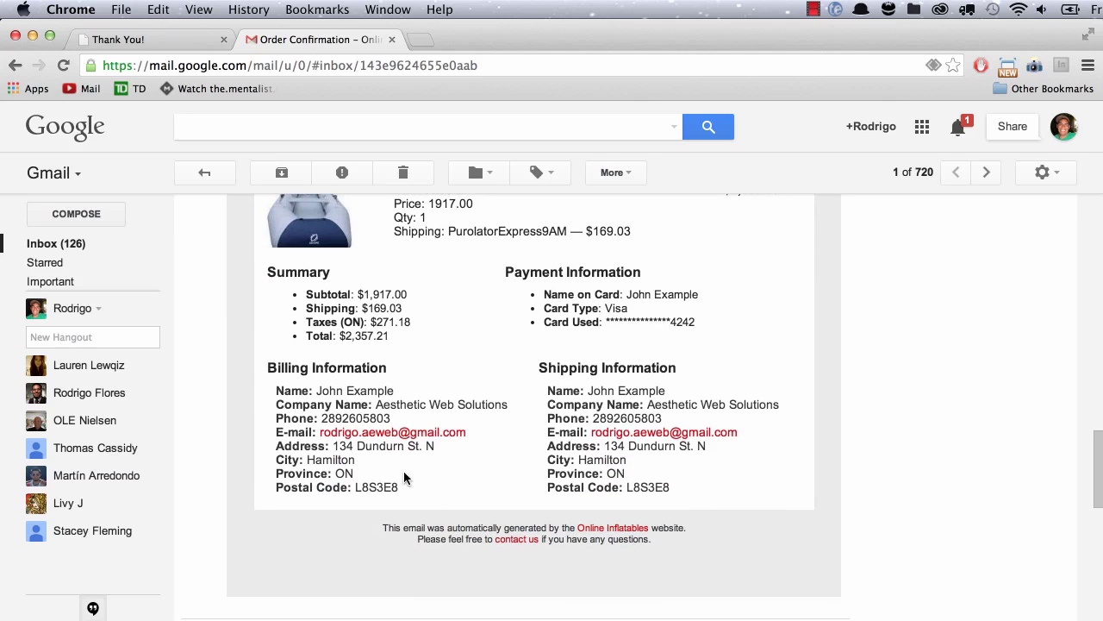
scroll(374, 376, "up", 2)
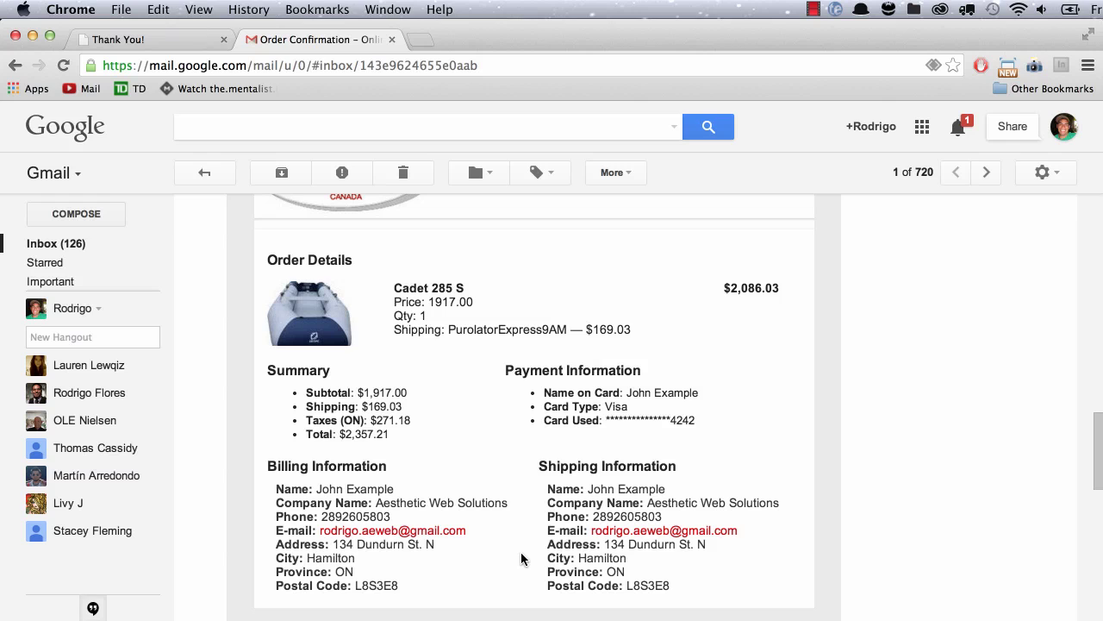
key("super+Tab")
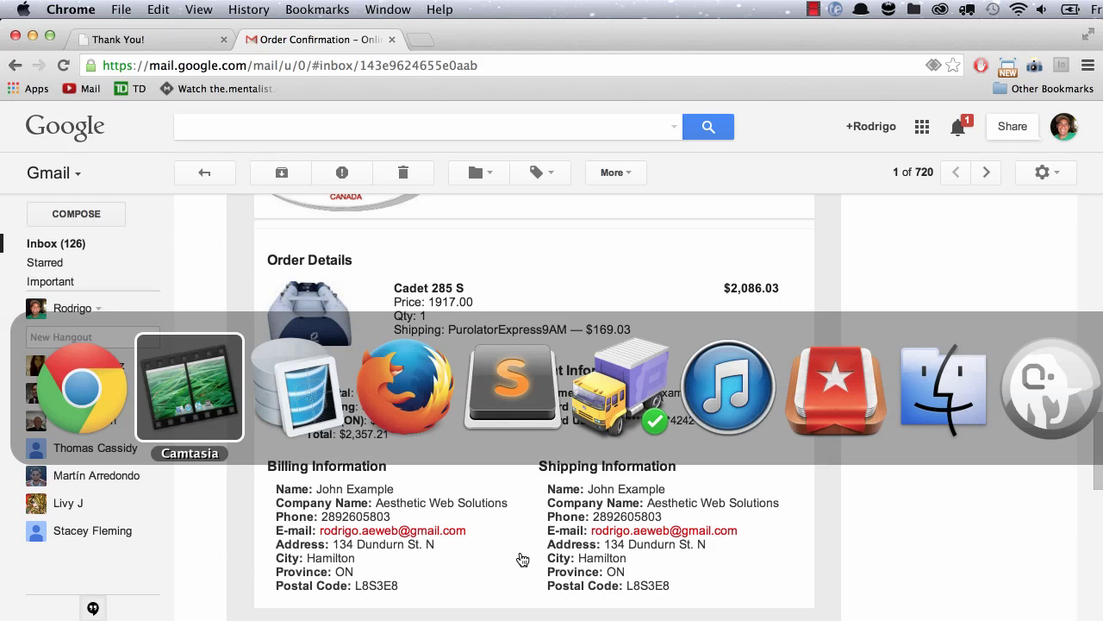